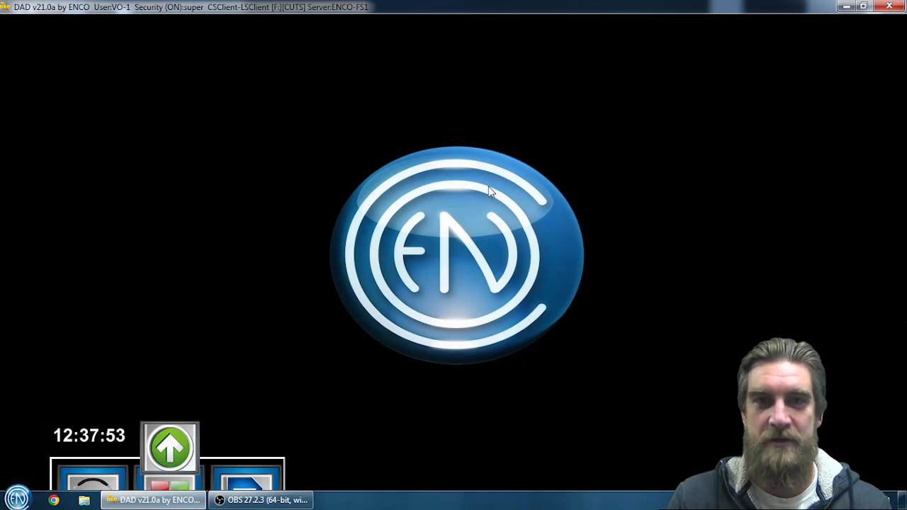
Open the library and launch its Ensemble music scheduler.
{"action": "left_click", "coordinate": [170, 446]}
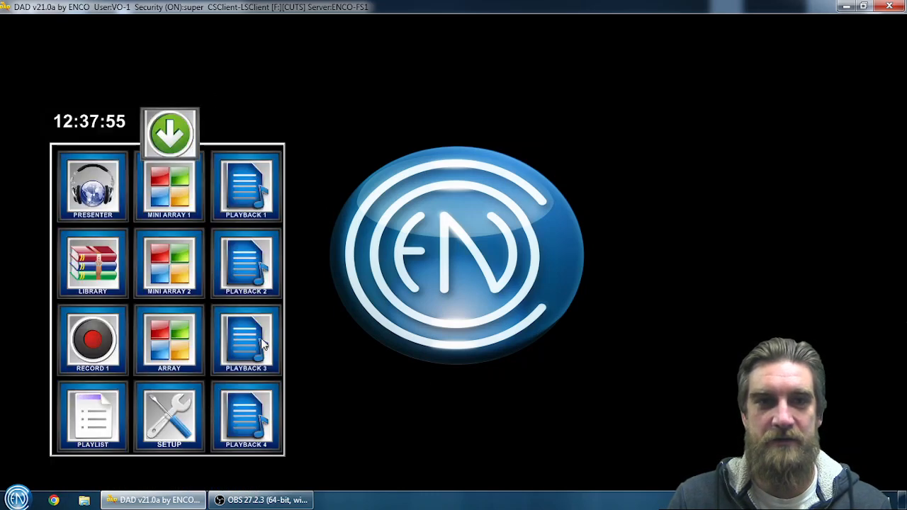
{"action": "left_click", "coordinate": [100, 267]}
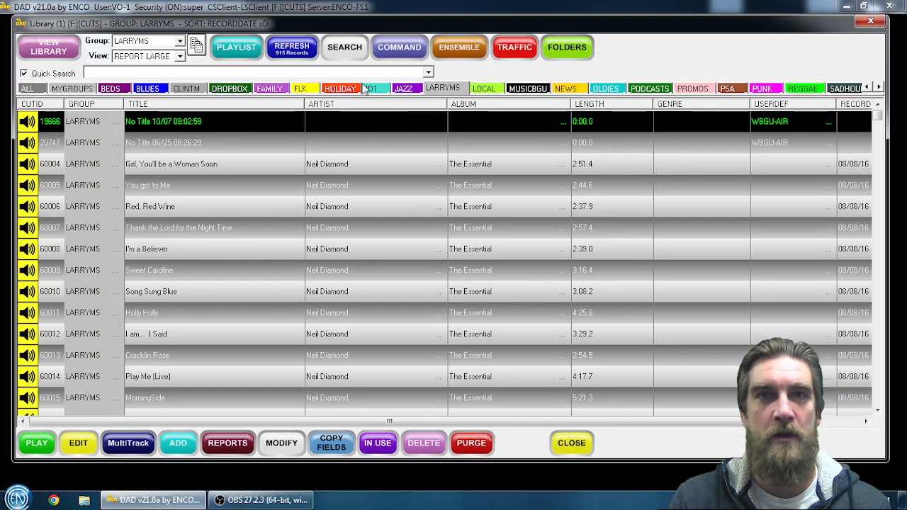
{"action": "left_click", "coordinate": [462, 45]}
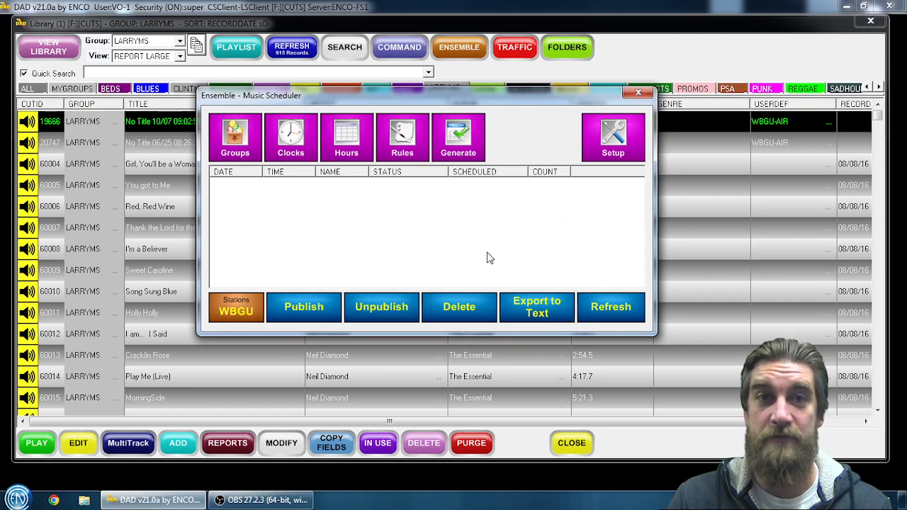
Recalculate the average song length of the LOCAL group in the library group list and save the update.
{"action": "left_click", "coordinate": [239, 145]}
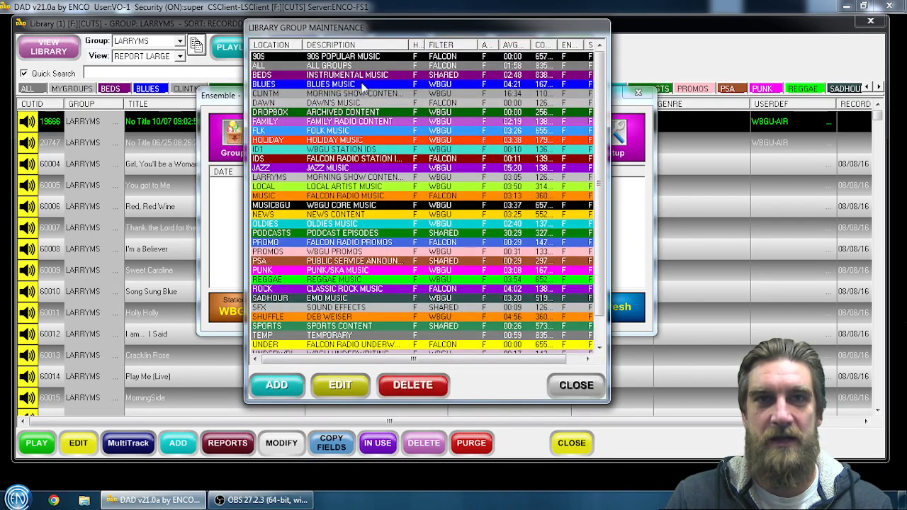
{"action": "left_click", "coordinate": [359, 95]}
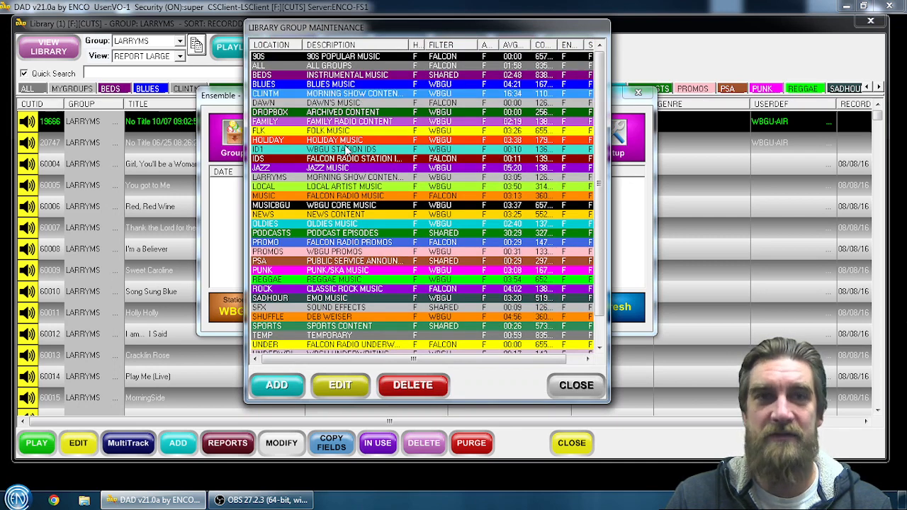
{"action": "scroll", "coordinate": [361, 267], "scroll_direction": "down", "scroll_amount": 1}
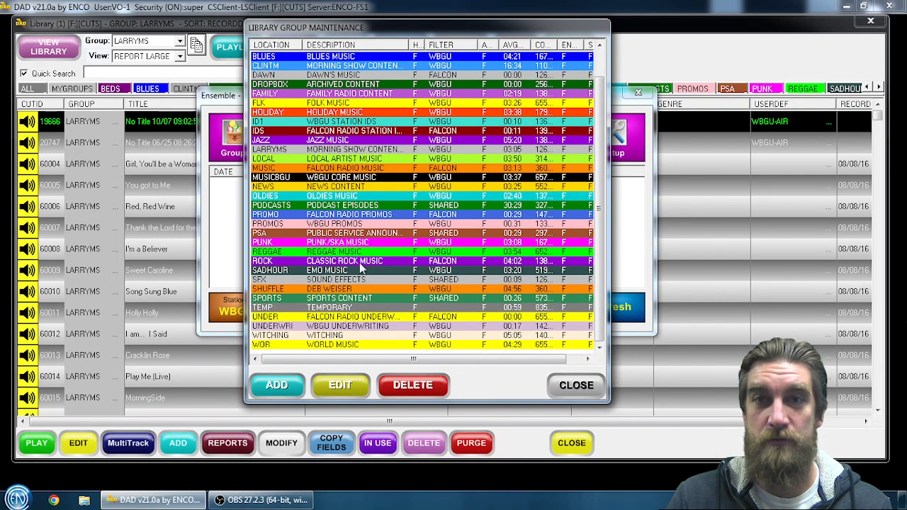
{"action": "scroll", "coordinate": [361, 267], "scroll_direction": "up", "scroll_amount": 1}
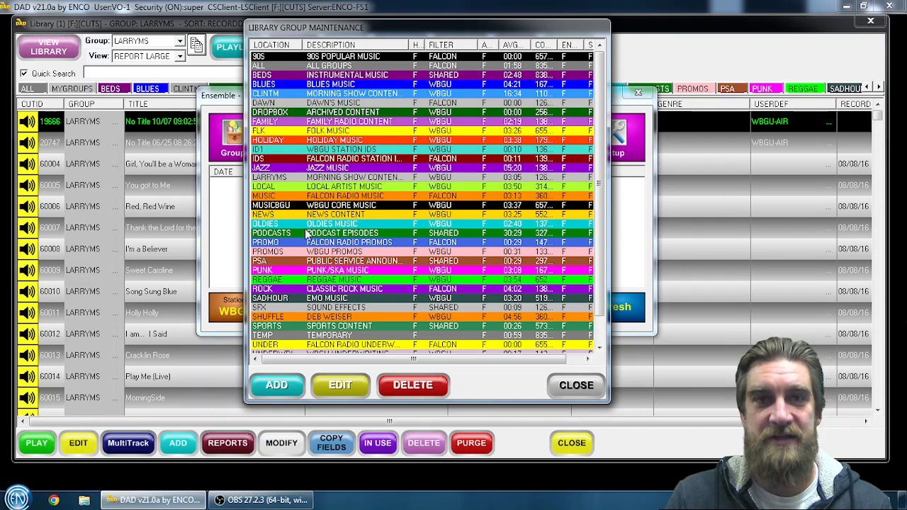
{"action": "double_click", "coordinate": [329, 187]}
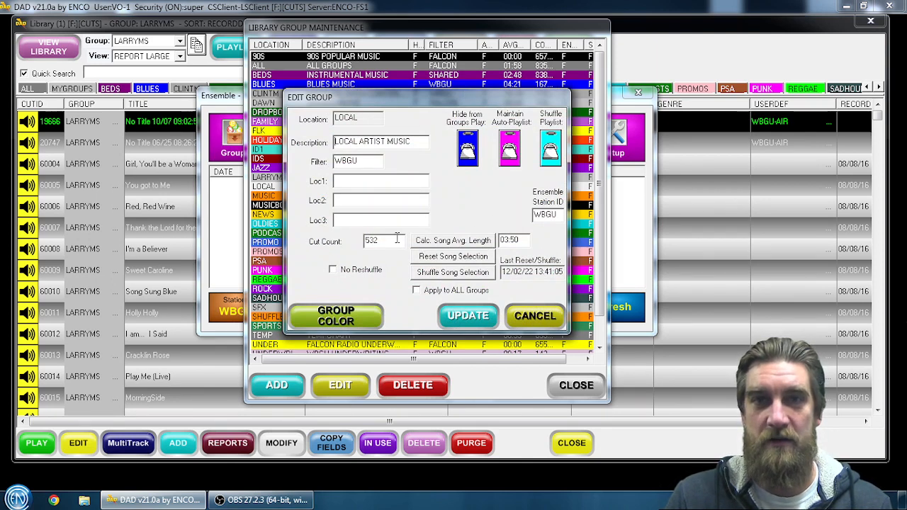
{"action": "left_click", "coordinate": [446, 242]}
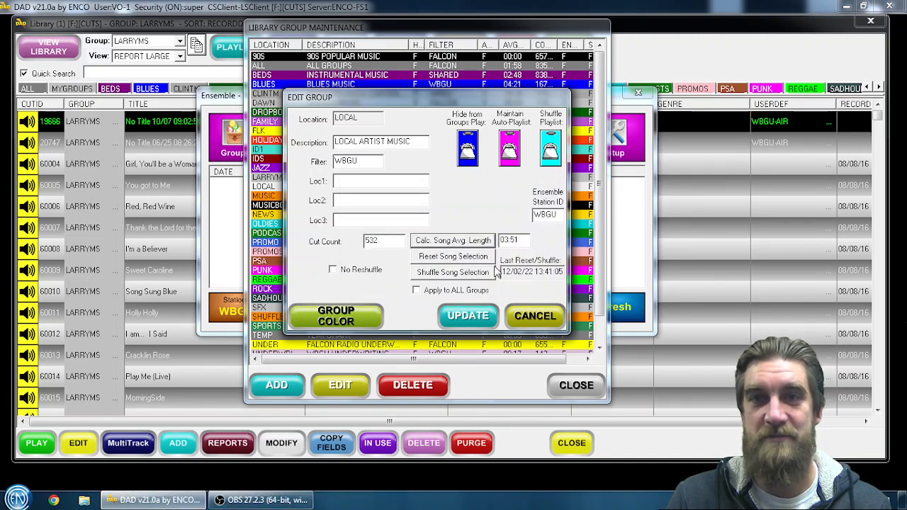
{"action": "left_click", "coordinate": [465, 317]}
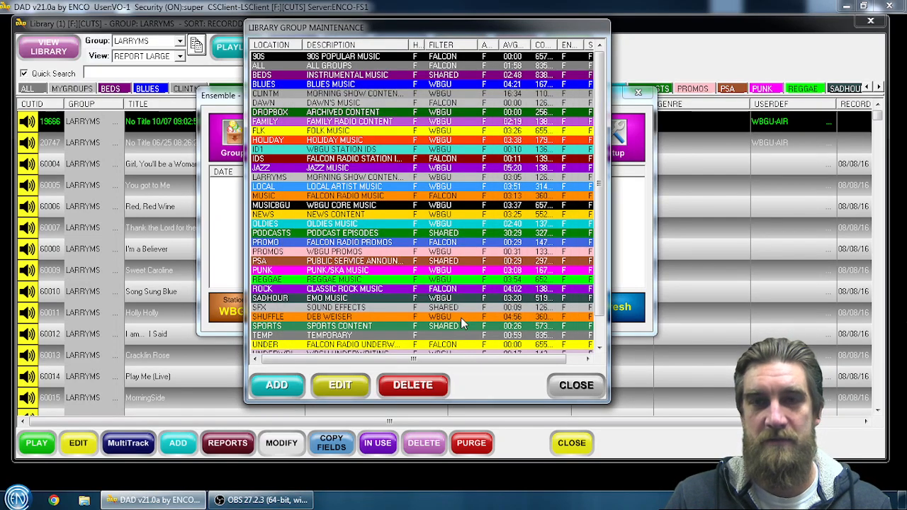
{"action": "left_click", "coordinate": [575, 387]}
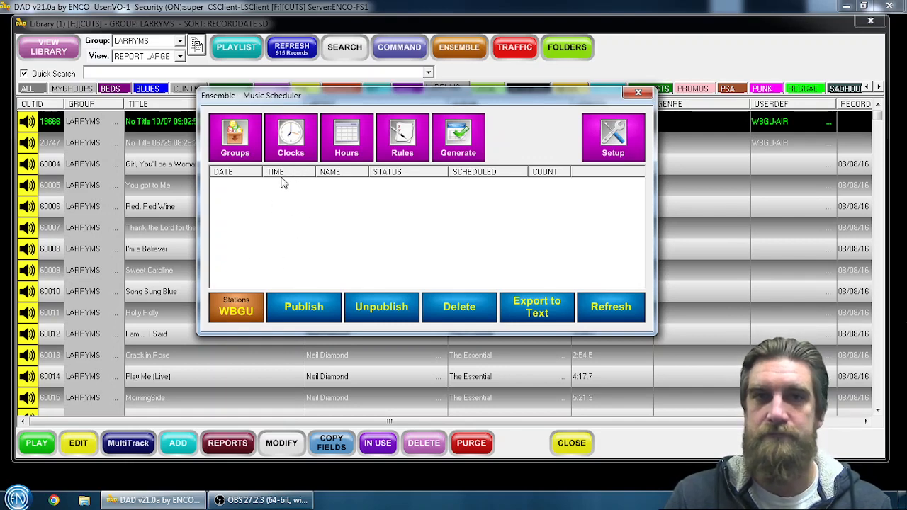
Open the Ensemble clock designer and try to delete the first ID2 element from the displayed clock elements.
{"action": "left_click", "coordinate": [289, 136]}
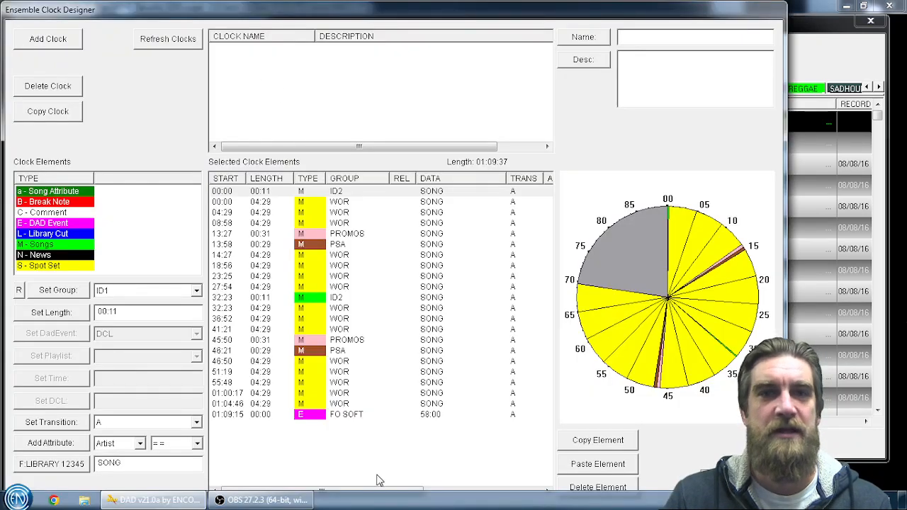
{"action": "left_click", "coordinate": [334, 196]}
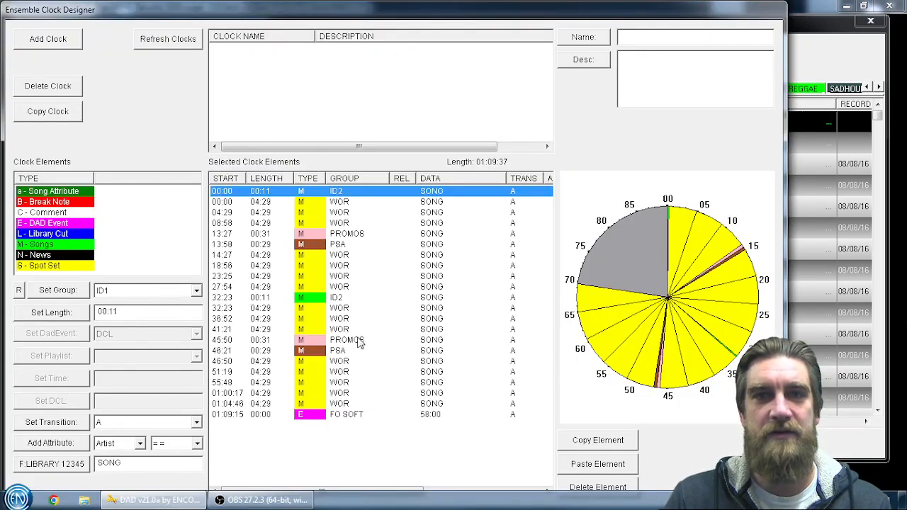
{"action": "left_click", "coordinate": [343, 415]}
{"action": "left_click", "coordinate": [355, 191]}
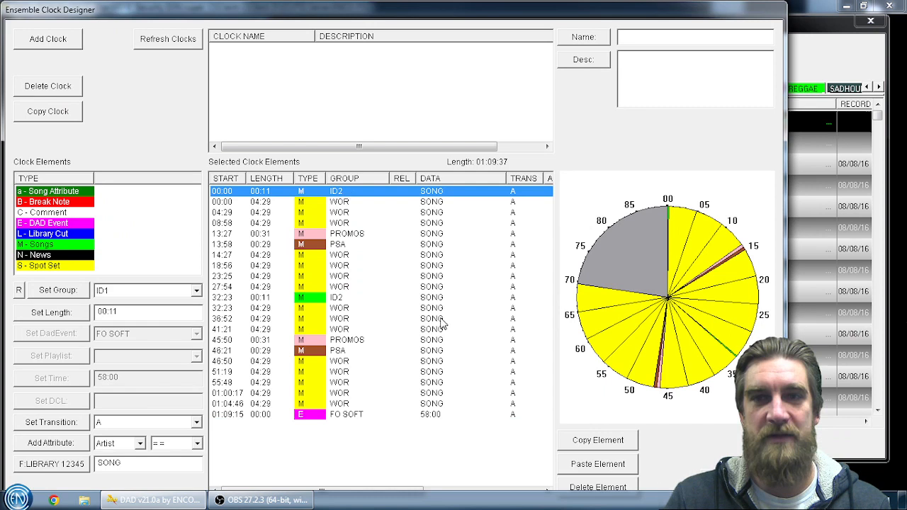
{"action": "left_click", "coordinate": [590, 489]}
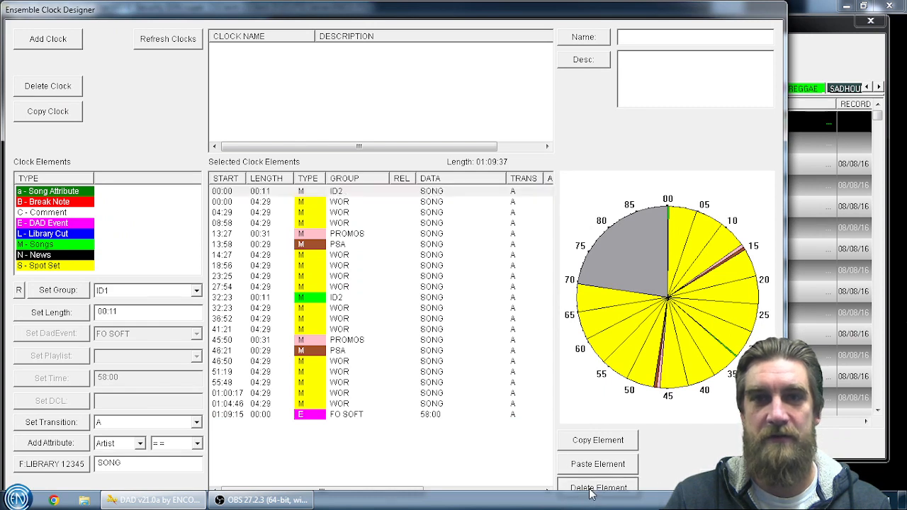
{"action": "left_click", "coordinate": [349, 202]}
{"action": "left_click", "coordinate": [301, 101]}
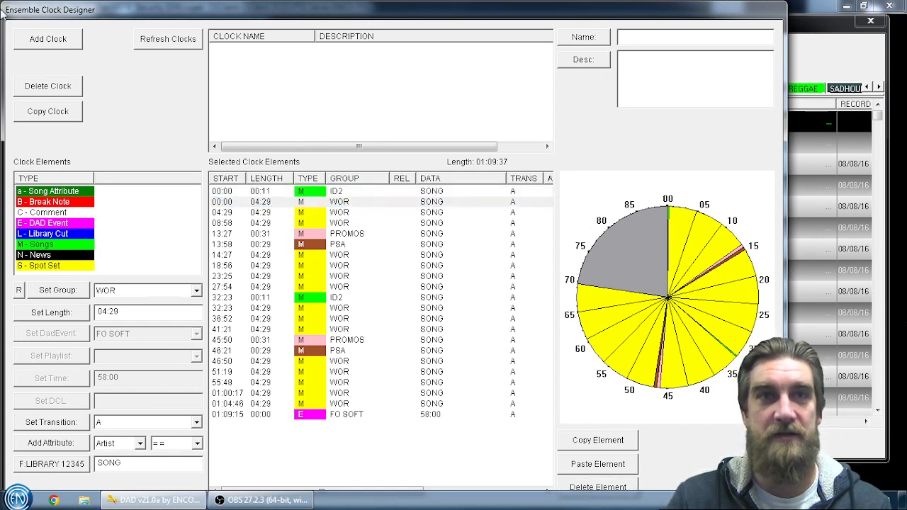
Add a new clock and name it Jazz.
{"action": "left_click", "coordinate": [45, 40]}
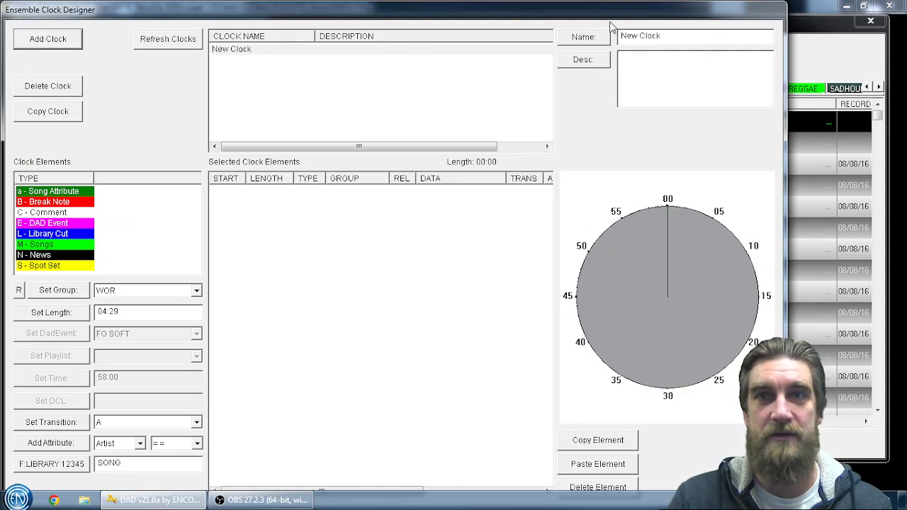
{"action": "left_click_drag", "start_coordinate": [677, 38], "coordinate": [533, 35]}
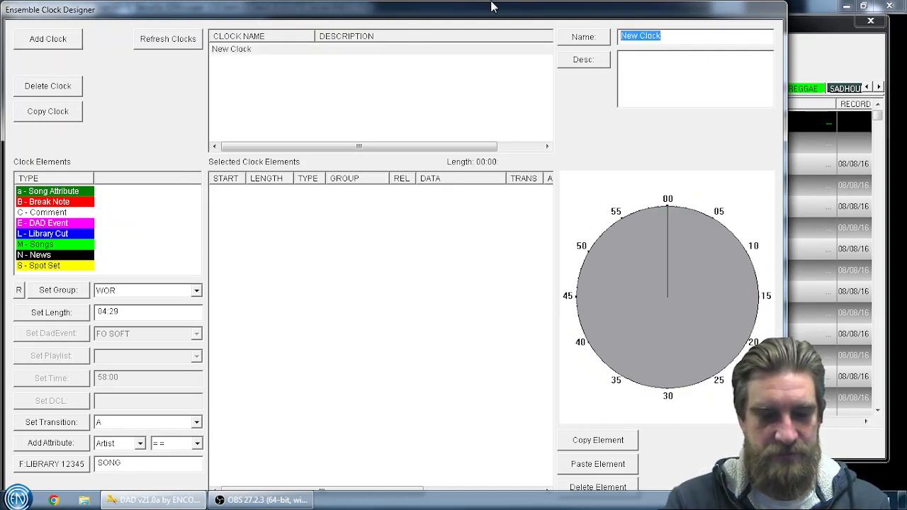
{"action": "type", "text": "Jazz"}
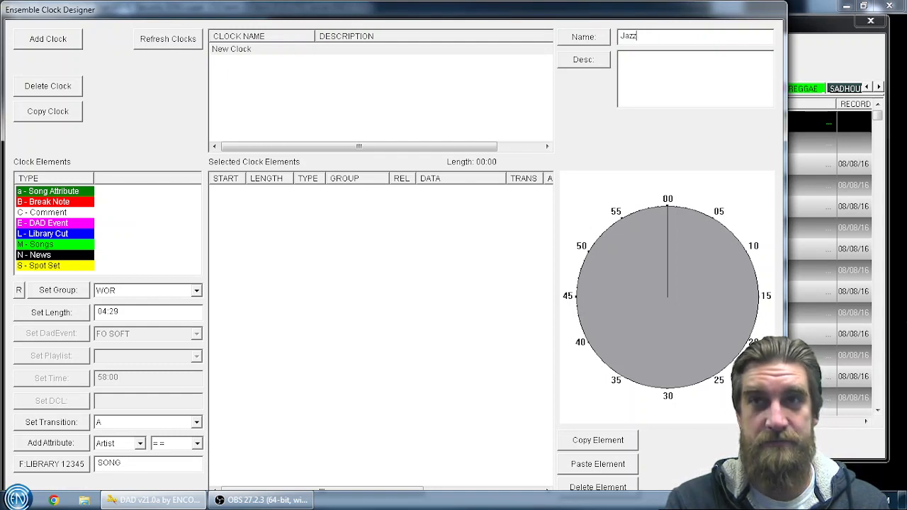
{"action": "left_click", "coordinate": [585, 43]}
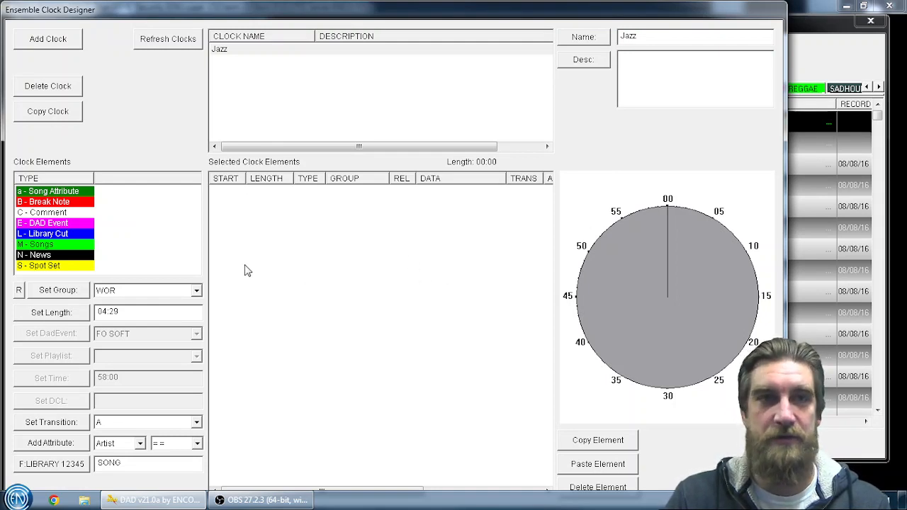
Check the library's group tabs and add a Songs element from the UNDERWRI group to the Jazz clock.
{"action": "left_click", "coordinate": [196, 291]}
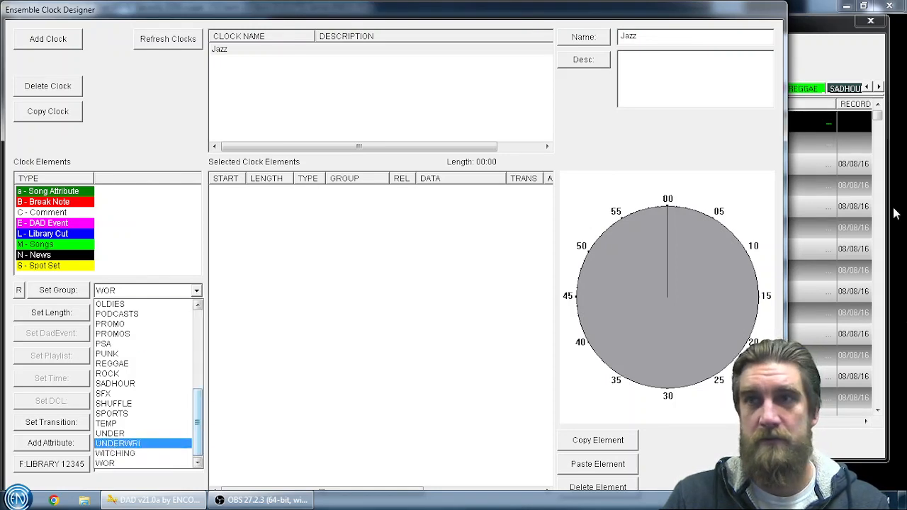
{"action": "left_click", "coordinate": [878, 80]}
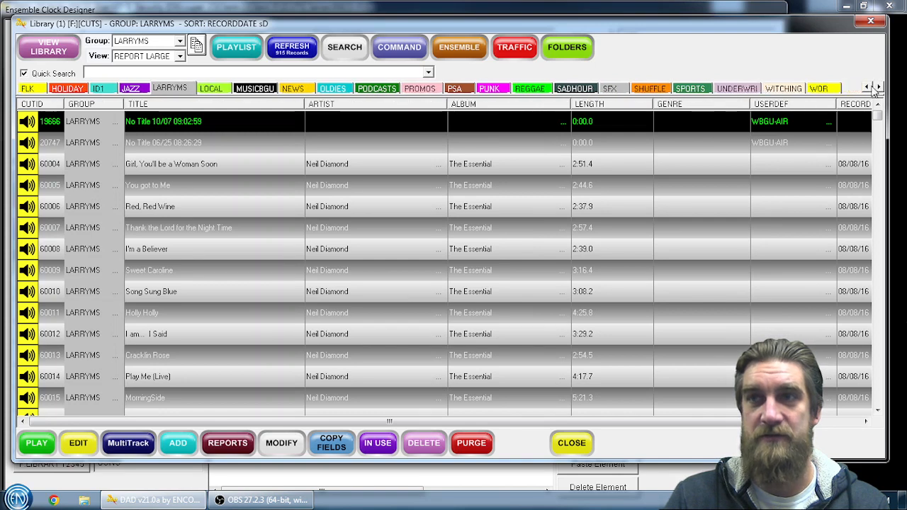
{"action": "left_click", "coordinate": [150, 479]}
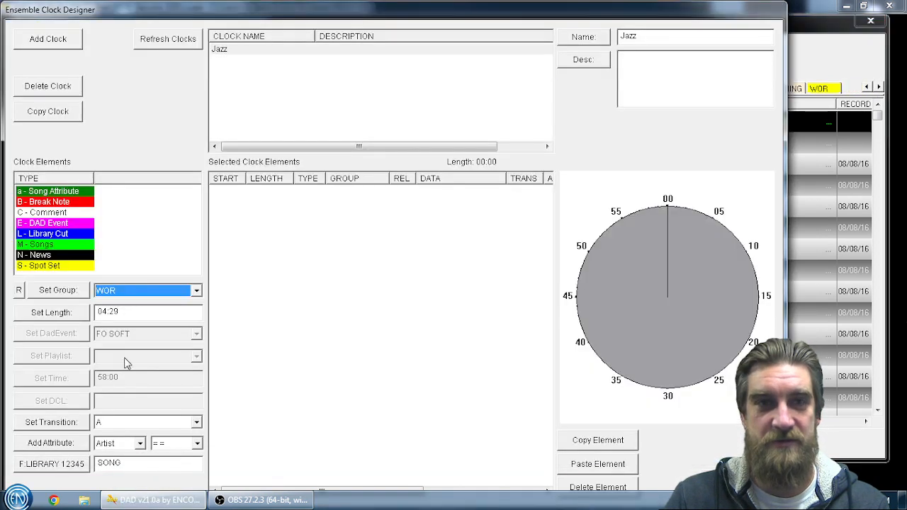
{"action": "left_click", "coordinate": [197, 292]}
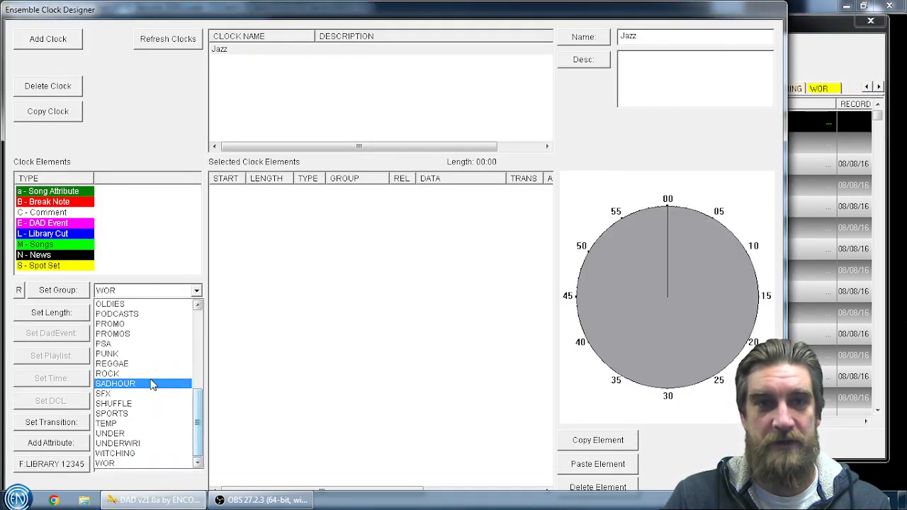
{"action": "left_click", "coordinate": [124, 444]}
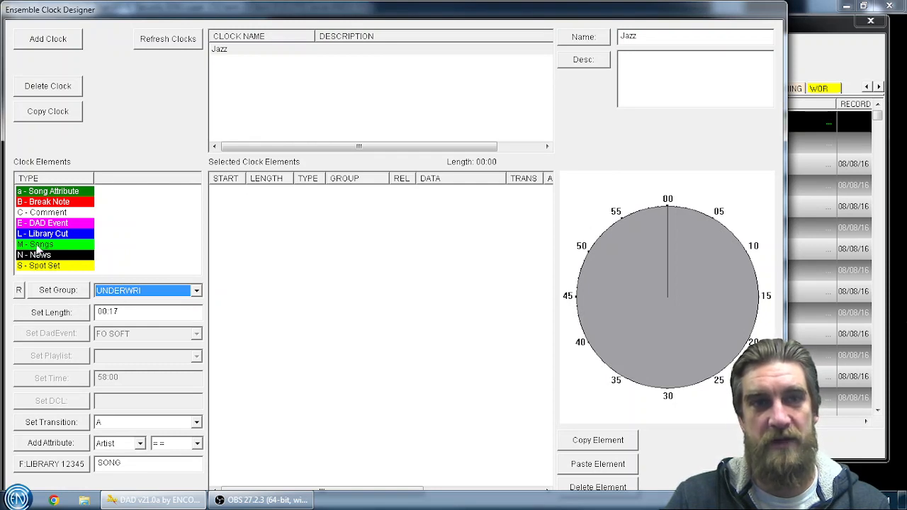
{"action": "left_click_drag", "start_coordinate": [39, 255], "coordinate": [361, 228]}
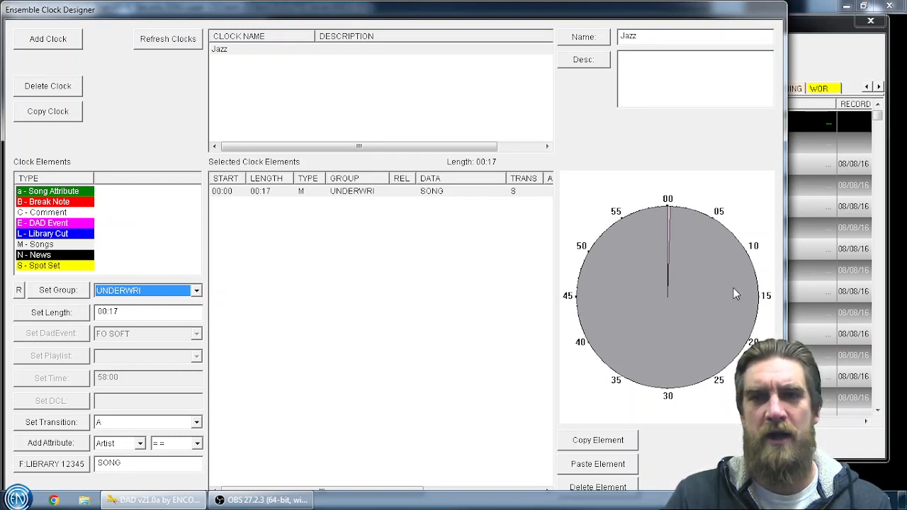
Move the library window so its last group tabs show beside the clock designer, and return to the designer.
{"action": "left_click", "coordinate": [197, 292]}
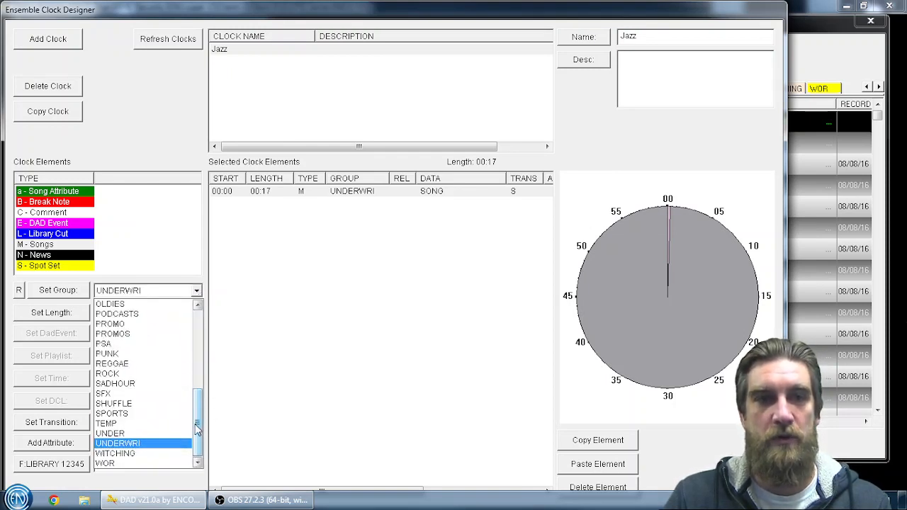
{"action": "left_click", "coordinate": [857, 58]}
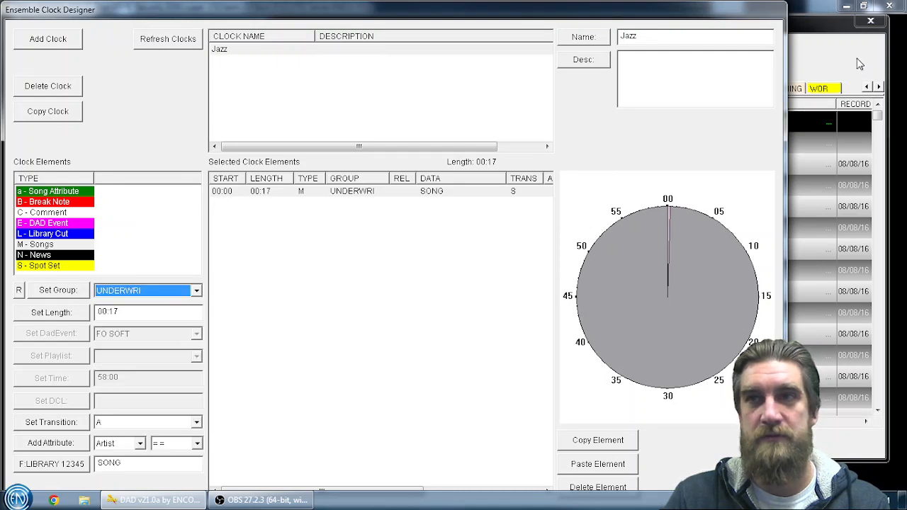
{"action": "left_click", "coordinate": [802, 20]}
{"action": "left_click_drag", "start_coordinate": [871, 28], "coordinate": [848, 28]}
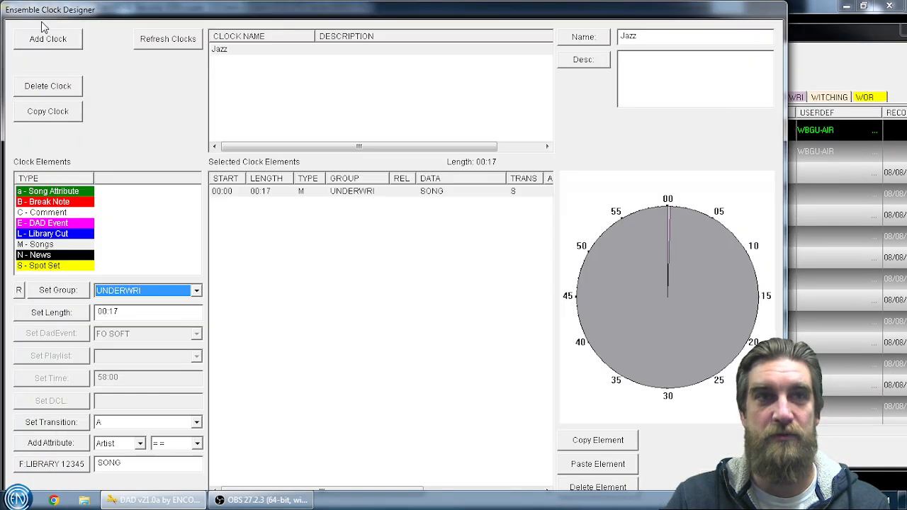
{"action": "left_click", "coordinate": [44, 29]}
Add a Songs element from the PROMOS group after the UNDERWRI element in the Jazz clock.
{"action": "left_click", "coordinate": [197, 291]}
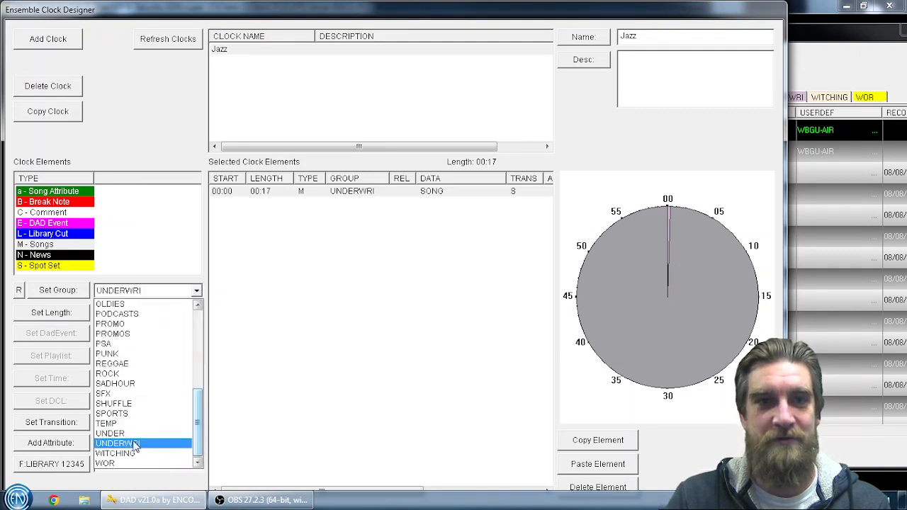
{"action": "left_click", "coordinate": [124, 334]}
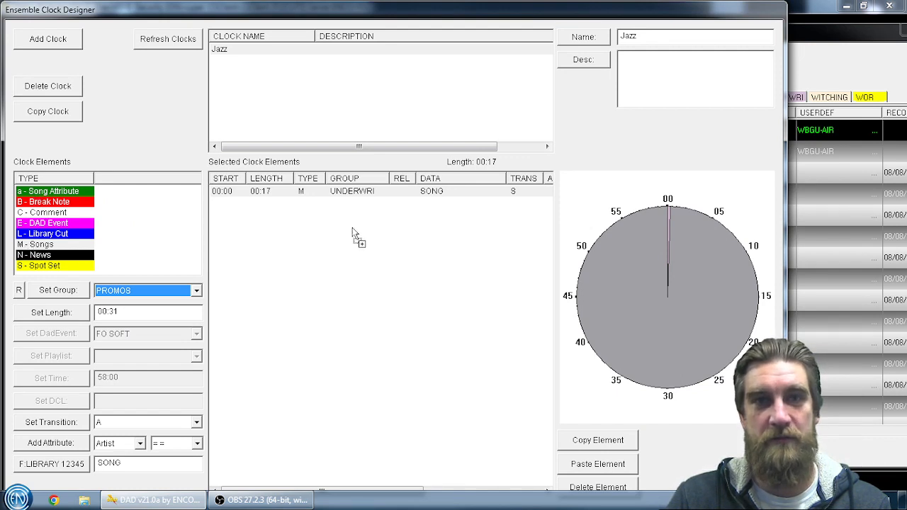
{"action": "left_click_drag", "start_coordinate": [352, 228], "coordinate": [353, 228]}
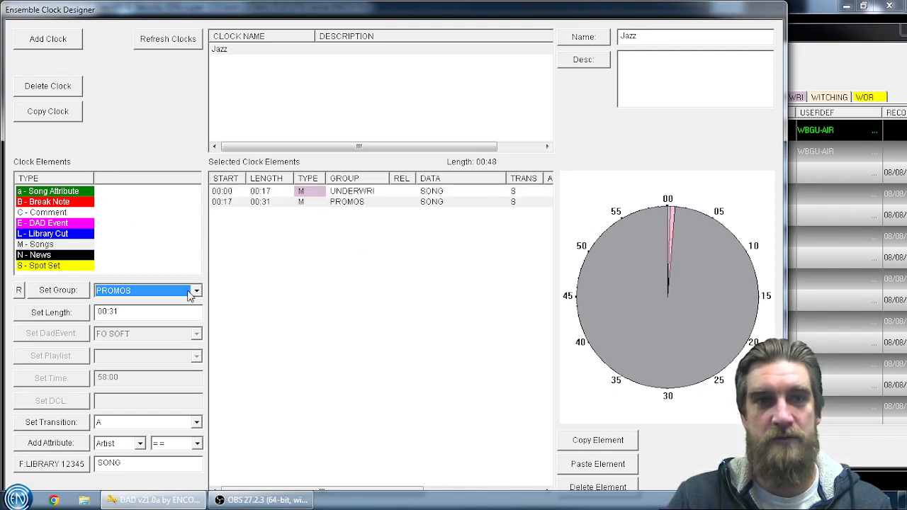
Add a Songs element from the PSA group after the PROMOS element in the Jazz clock.
{"action": "left_click", "coordinate": [189, 295]}
{"action": "scroll", "coordinate": [177, 339], "scroll_direction": "up", "scroll_amount": 1}
{"action": "left_click", "coordinate": [111, 346]}
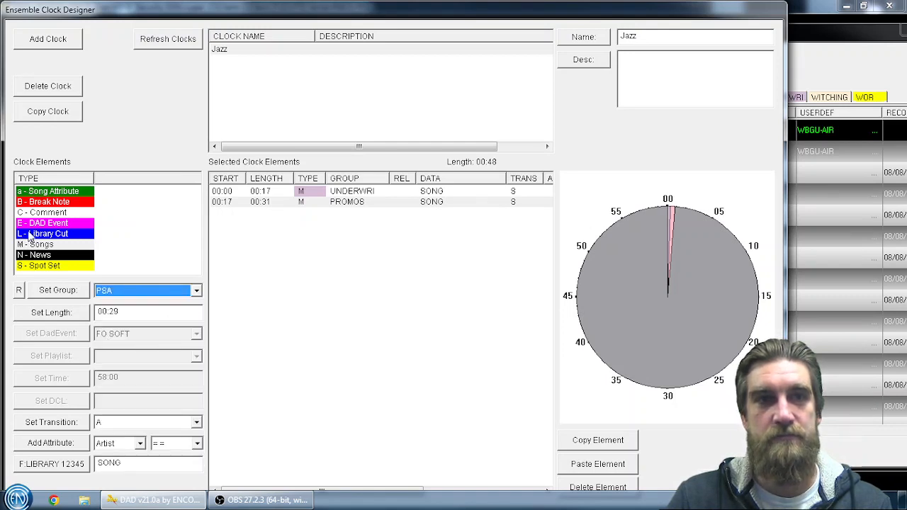
{"action": "left_click_drag", "start_coordinate": [33, 247], "coordinate": [309, 227]}
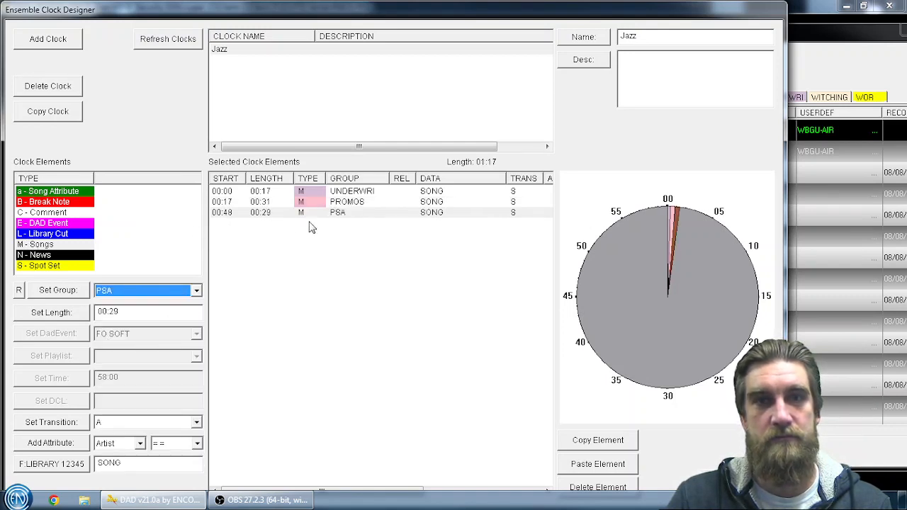
Add a Songs element from the ID1 group after the PSA element in the Jazz clock.
{"action": "left_click", "coordinate": [196, 290]}
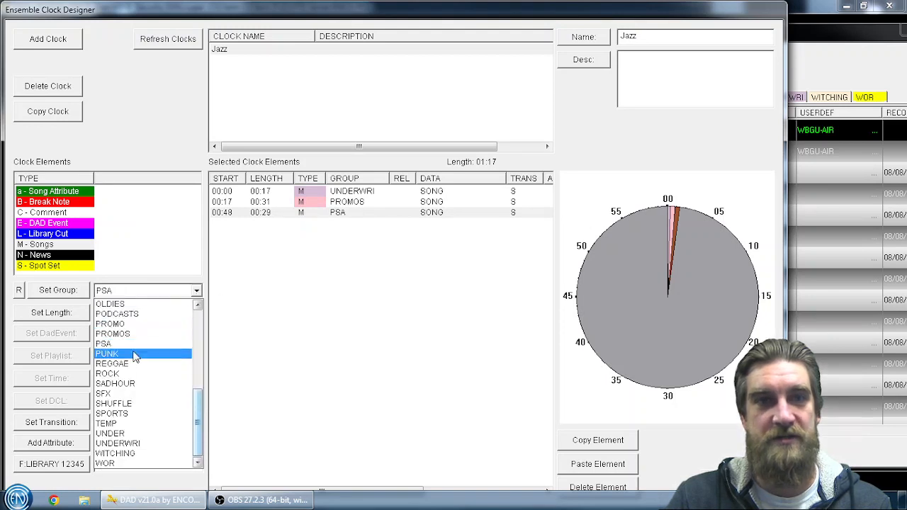
{"action": "scroll", "coordinate": [141, 354], "scroll_direction": "up", "scroll_amount": 3}
{"action": "left_click", "coordinate": [117, 314]}
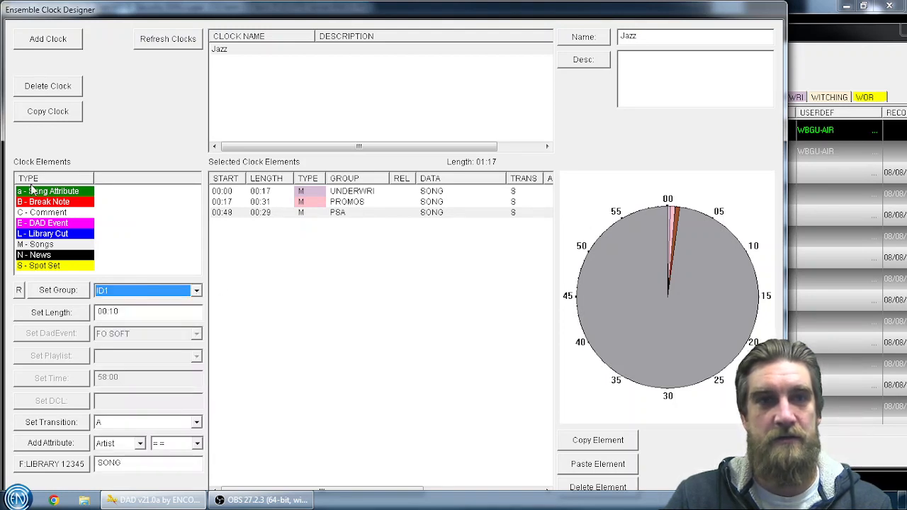
{"action": "left_click_drag", "start_coordinate": [28, 246], "coordinate": [355, 256]}
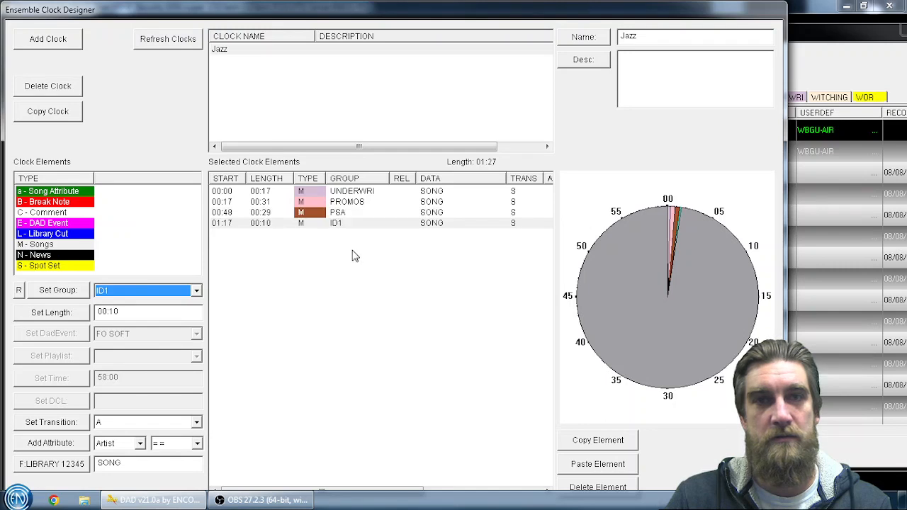
Add a second Songs element from the PROMOS group after the ID1 element.
{"action": "left_click", "coordinate": [197, 292]}
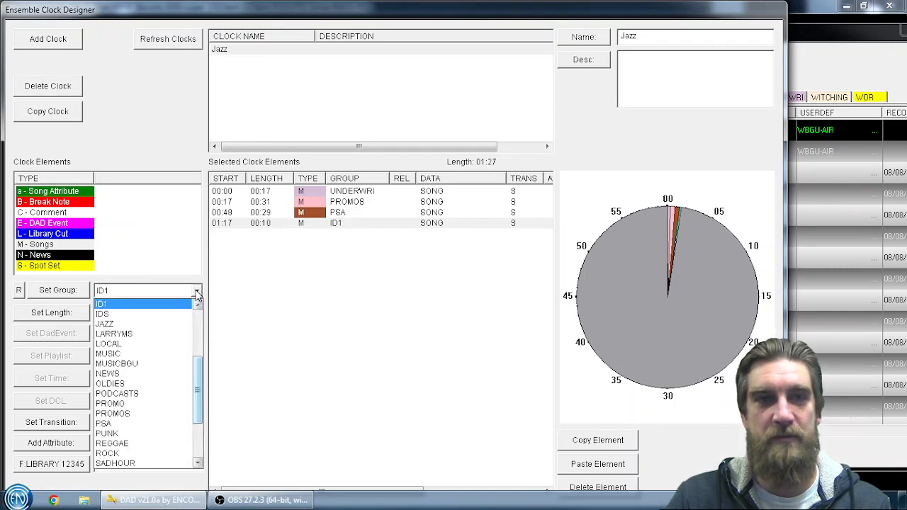
{"action": "left_click", "coordinate": [146, 413]}
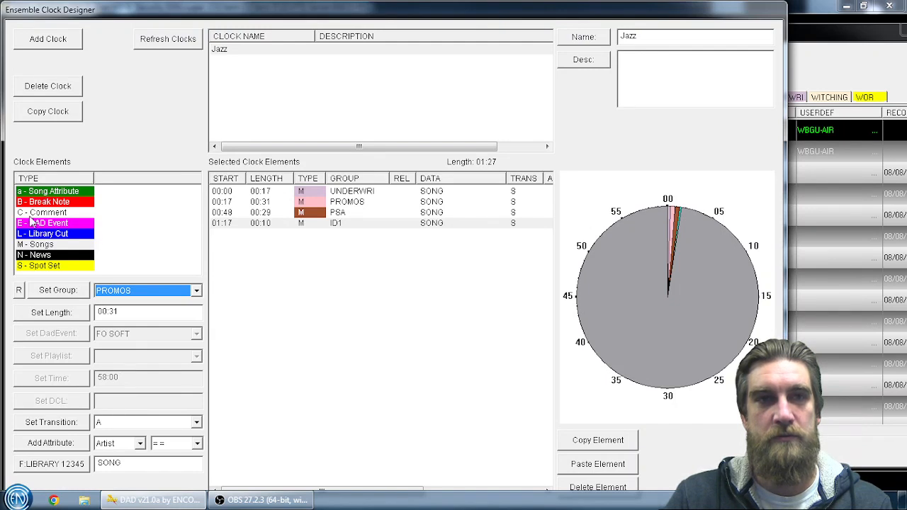
{"action": "left_click_drag", "start_coordinate": [349, 248], "coordinate": [348, 249]}
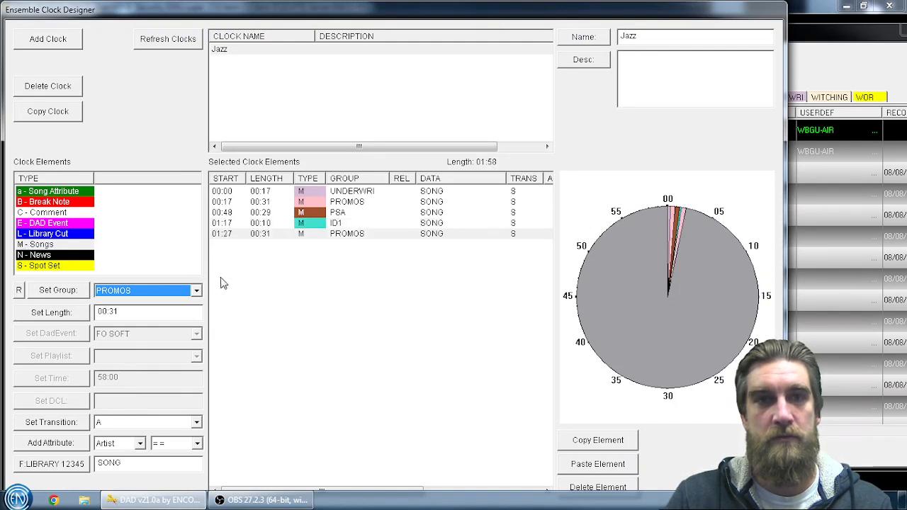
Add a second Songs element from the PSA group after the second PROMOS element.
{"action": "left_click", "coordinate": [196, 290]}
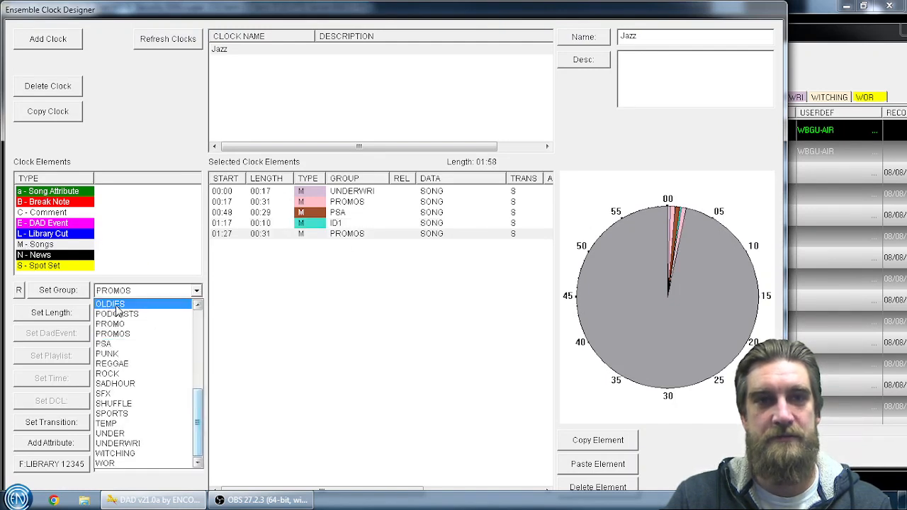
{"action": "left_click", "coordinate": [110, 344]}
{"action": "left_click_drag", "start_coordinate": [33, 248], "coordinate": [315, 260]}
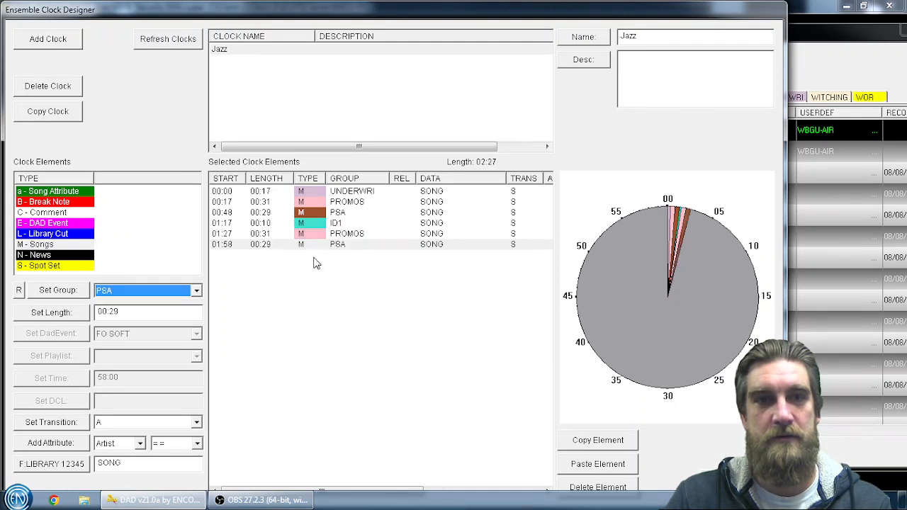
Add a second Songs element from the ID1 group at the end of the Jazz clock.
{"action": "left_click", "coordinate": [196, 294]}
{"action": "scroll", "coordinate": [146, 347], "scroll_direction": "up", "scroll_amount": 4}
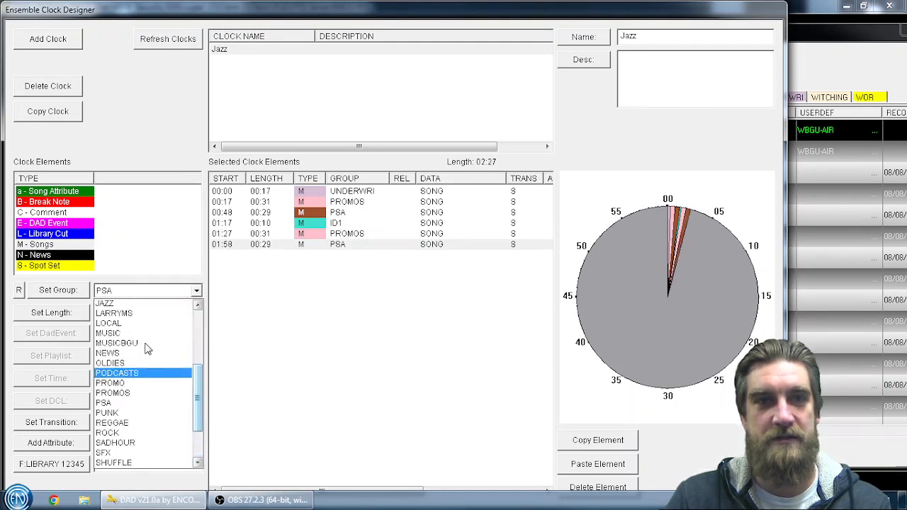
{"action": "left_click", "coordinate": [112, 312]}
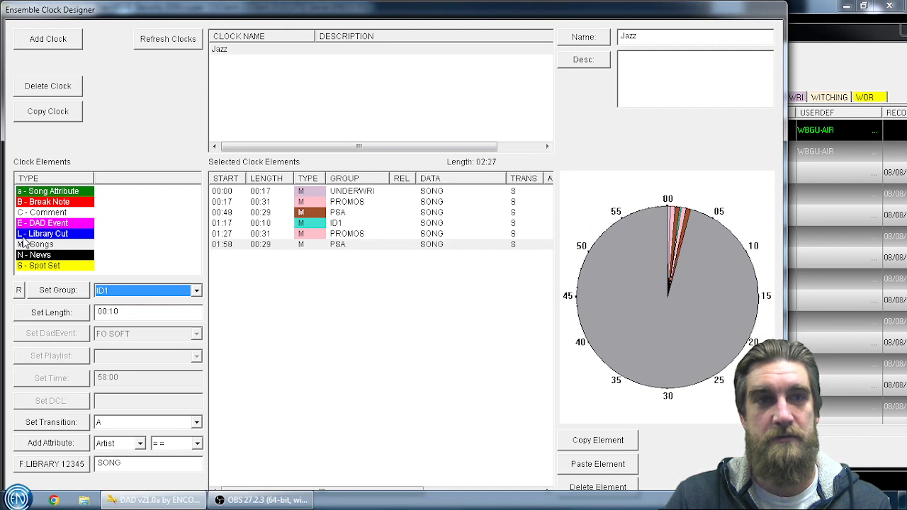
{"action": "left_click_drag", "start_coordinate": [25, 246], "coordinate": [340, 278]}
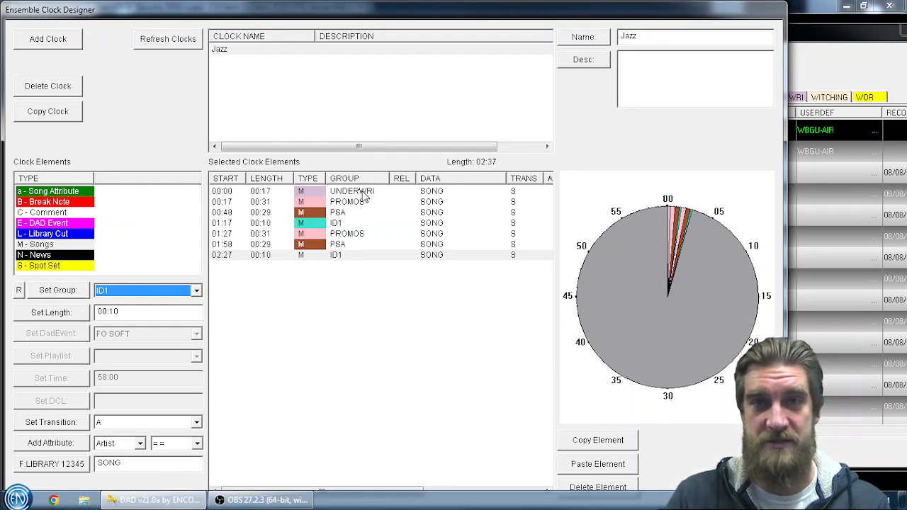
{"action": "left_click", "coordinate": [197, 292]}
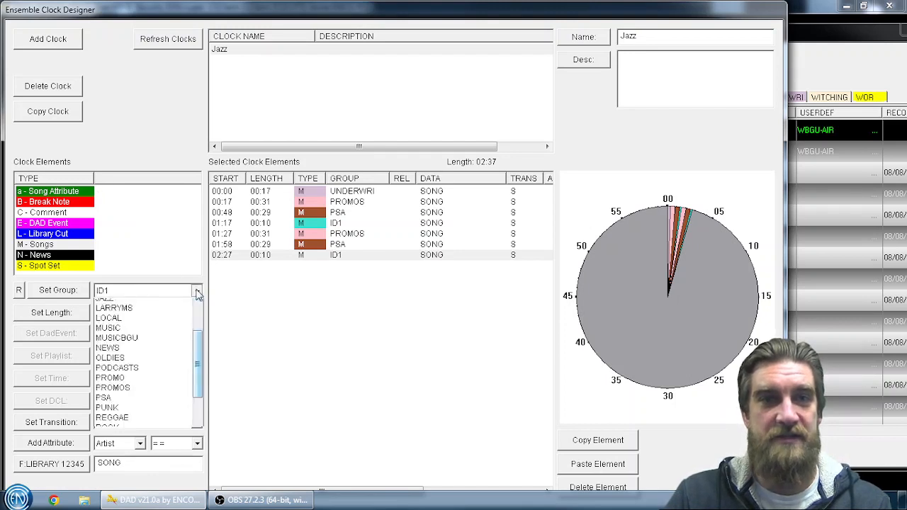
{"action": "scroll", "coordinate": [146, 347], "scroll_direction": "up", "scroll_amount": 1}
{"action": "left_click", "coordinate": [145, 328]}
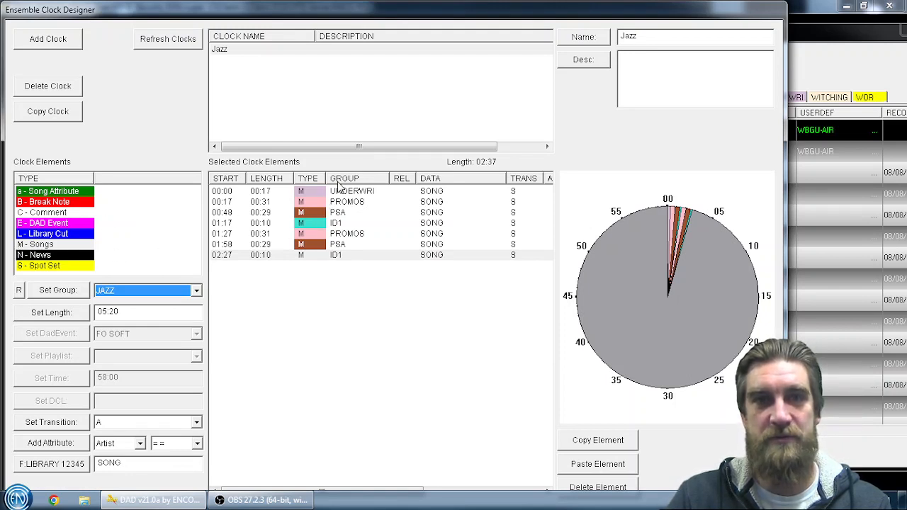
{"action": "left_click", "coordinate": [339, 201]}
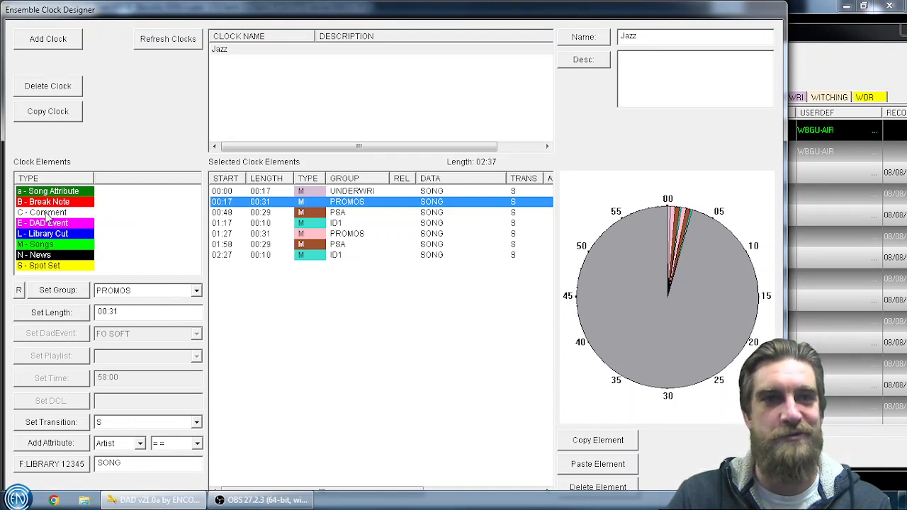
Insert two Songs elements from the JAZZ group between the UNDERWRI element and the first PROMOS element.
{"action": "left_click", "coordinate": [196, 292]}
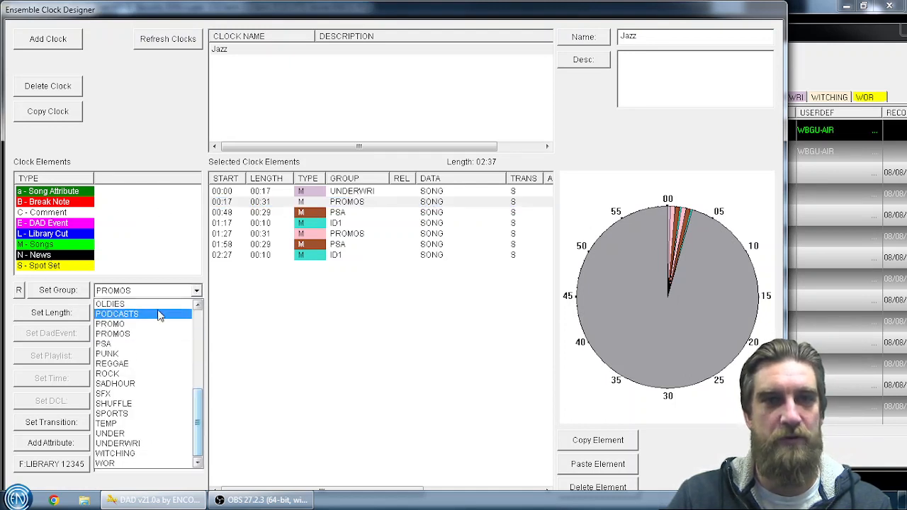
{"action": "scroll", "coordinate": [127, 354], "scroll_direction": "up", "scroll_amount": 4}
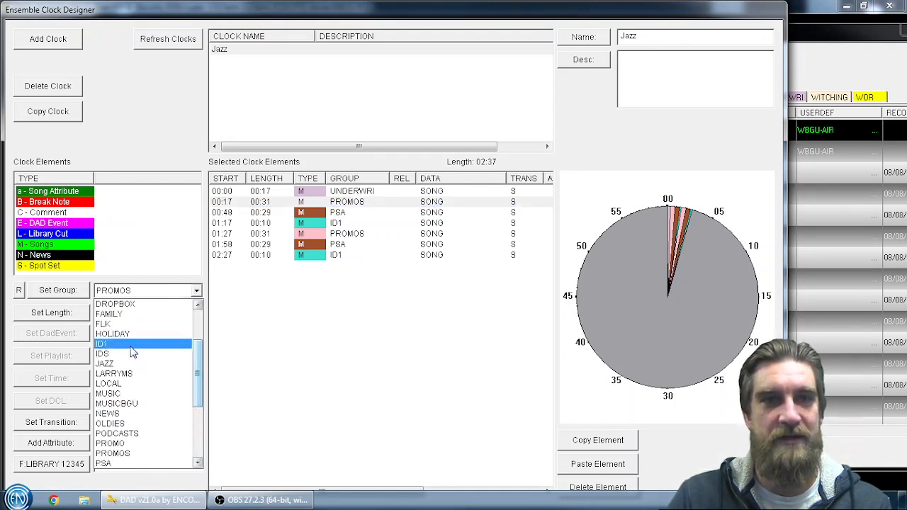
{"action": "left_click", "coordinate": [117, 363]}
{"action": "left_click_drag", "start_coordinate": [35, 244], "coordinate": [317, 201]}
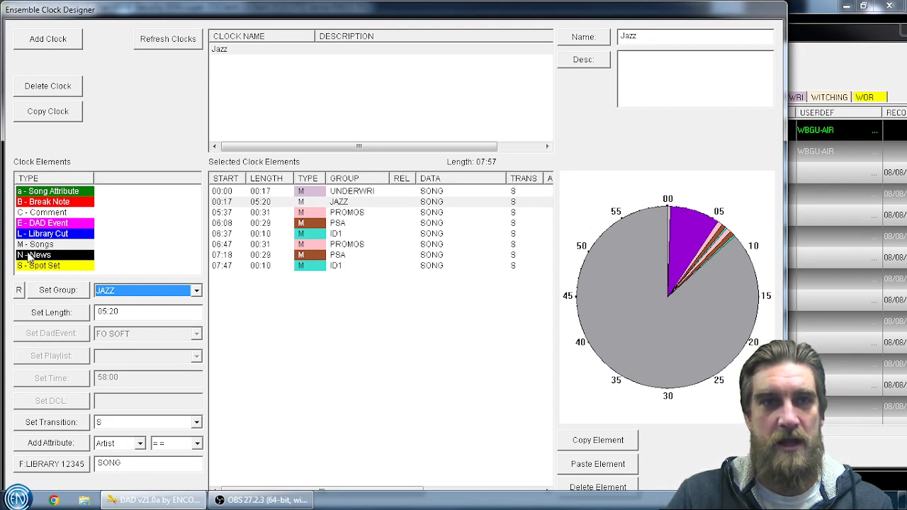
{"action": "left_click_drag", "start_coordinate": [33, 248], "coordinate": [319, 217]}
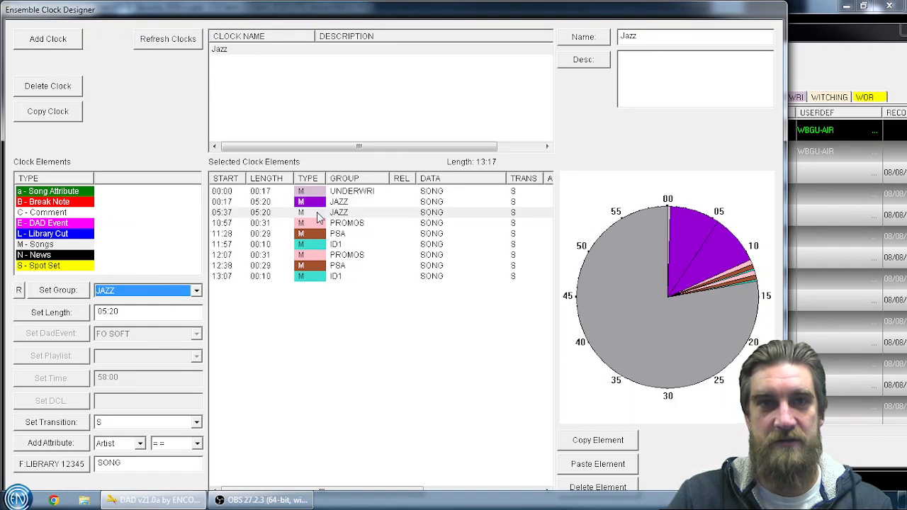
{"action": "left_click", "coordinate": [222, 193]}
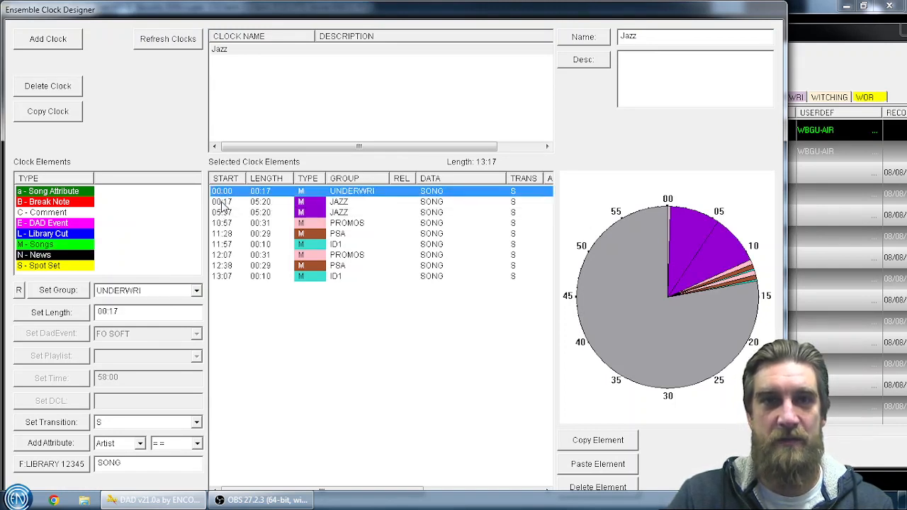
{"action": "left_click", "coordinate": [222, 204]}
{"action": "left_click", "coordinate": [223, 214]}
{"action": "left_click", "coordinate": [226, 192]}
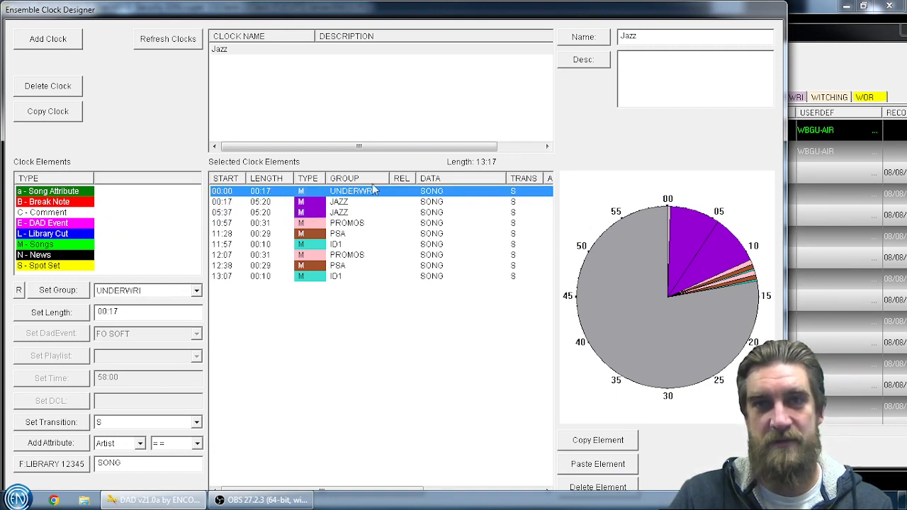
{"action": "left_click", "coordinate": [224, 204]}
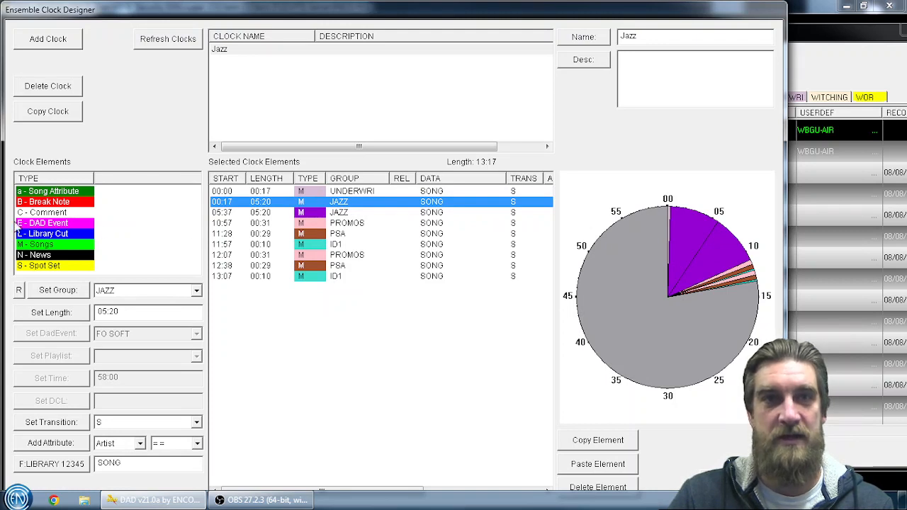
Insert a third JAZZ Songs element before the first PROMOS element, and five more between the first ID1 and second PROMOS elements.
{"action": "left_click", "coordinate": [268, 214]}
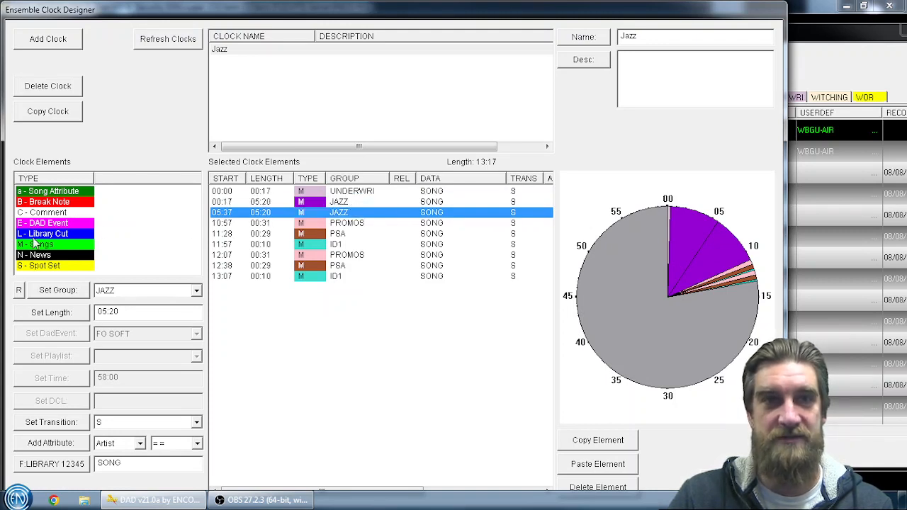
{"action": "left_click_drag", "start_coordinate": [31, 251], "coordinate": [322, 230]}
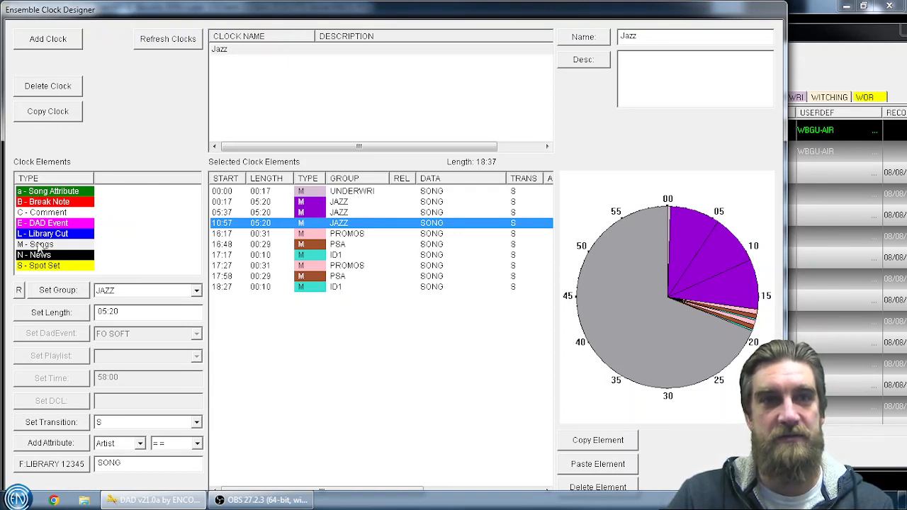
{"action": "left_click_drag", "start_coordinate": [40, 248], "coordinate": [315, 272]}
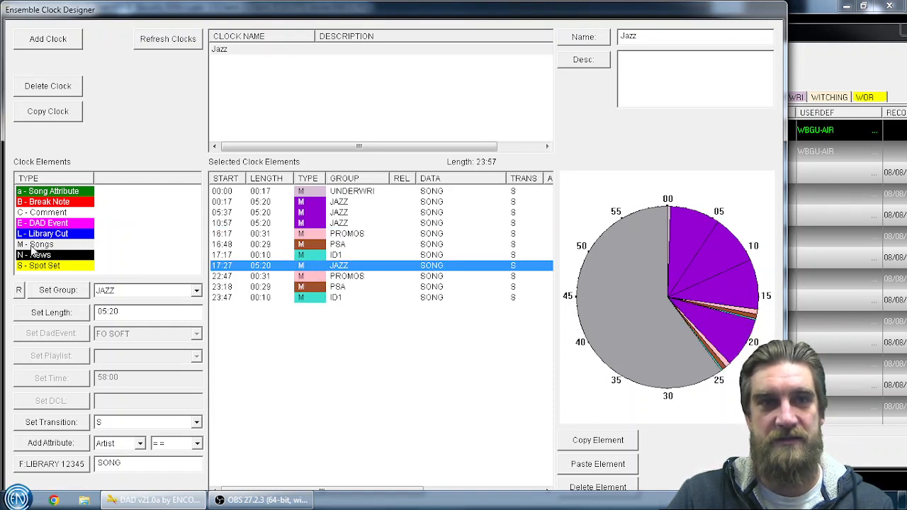
{"action": "left_click_drag", "start_coordinate": [34, 250], "coordinate": [308, 282]}
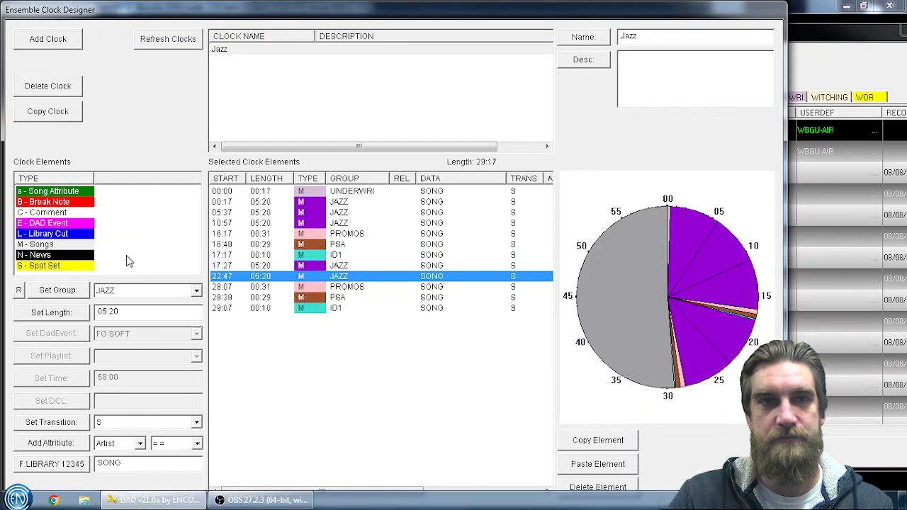
{"action": "left_click_drag", "start_coordinate": [43, 248], "coordinate": [311, 291]}
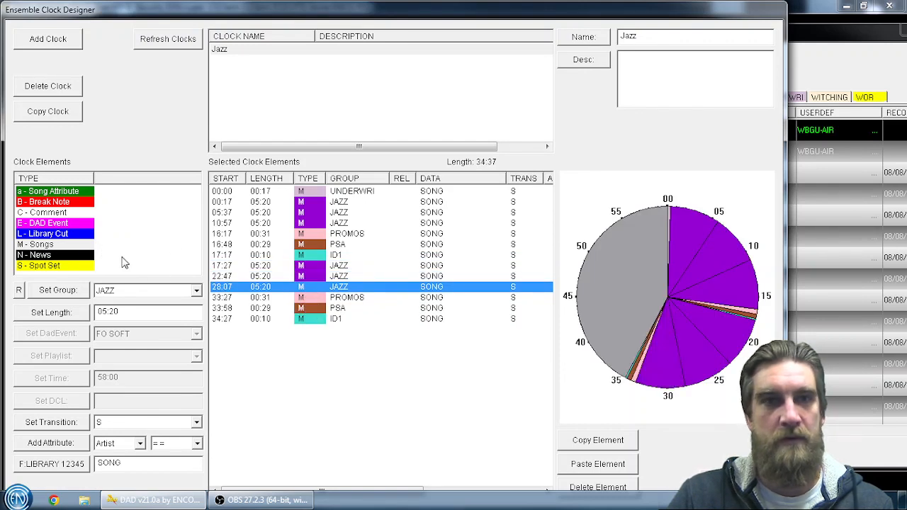
{"action": "left_click_drag", "start_coordinate": [36, 251], "coordinate": [315, 302]}
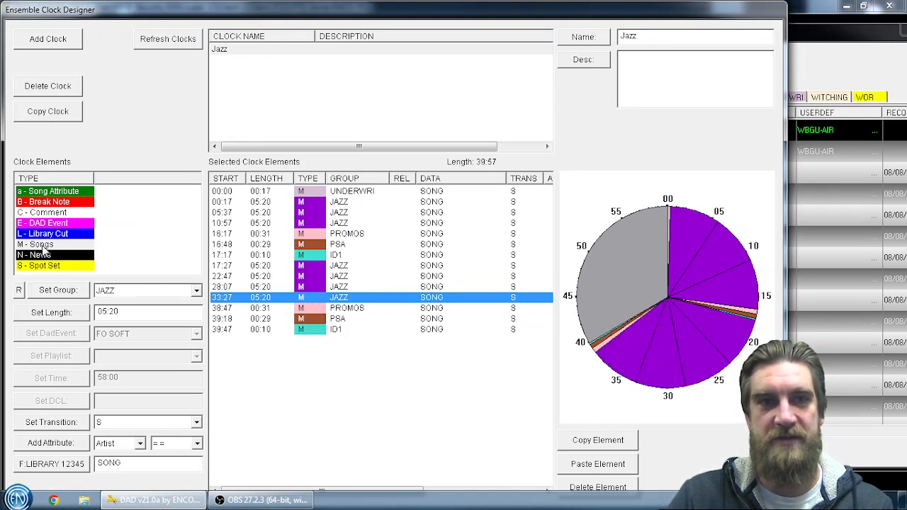
{"action": "left_click_drag", "start_coordinate": [43, 247], "coordinate": [322, 319]}
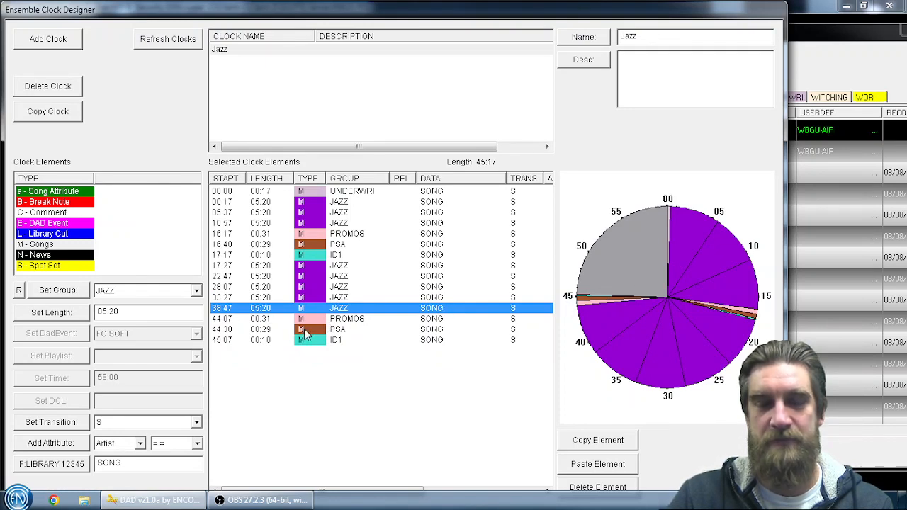
Add four JAZZ Songs elements after the last ID1 element to fill the clock past the hour.
{"action": "left_click_drag", "start_coordinate": [38, 248], "coordinate": [317, 362]}
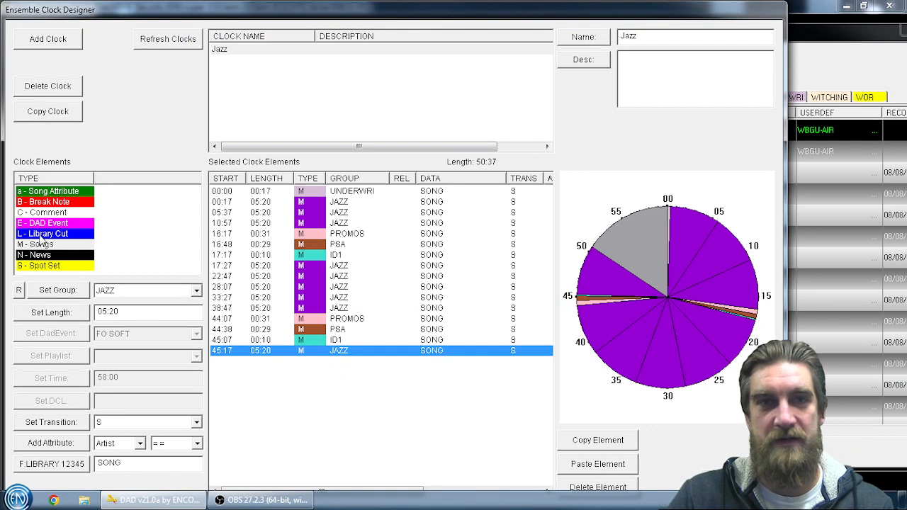
{"action": "left_click_drag", "start_coordinate": [34, 244], "coordinate": [338, 387]}
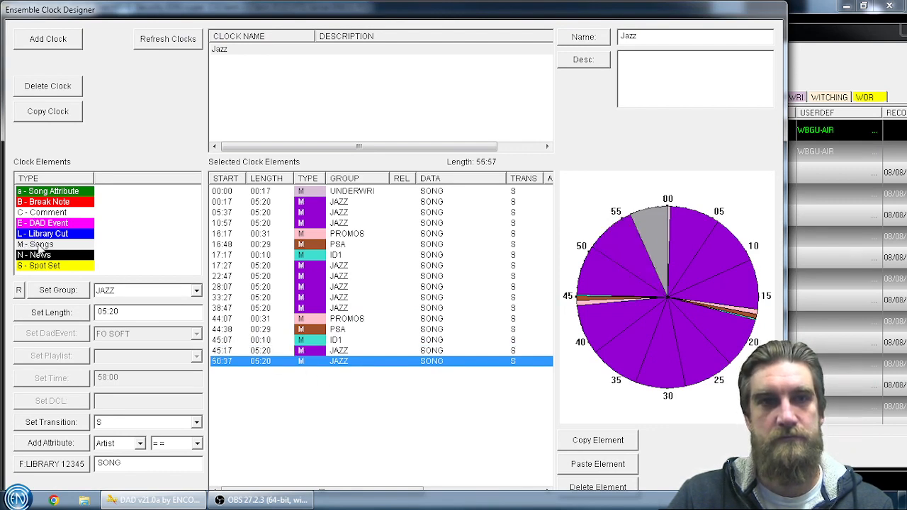
{"action": "left_click_drag", "start_coordinate": [40, 248], "coordinate": [338, 381]}
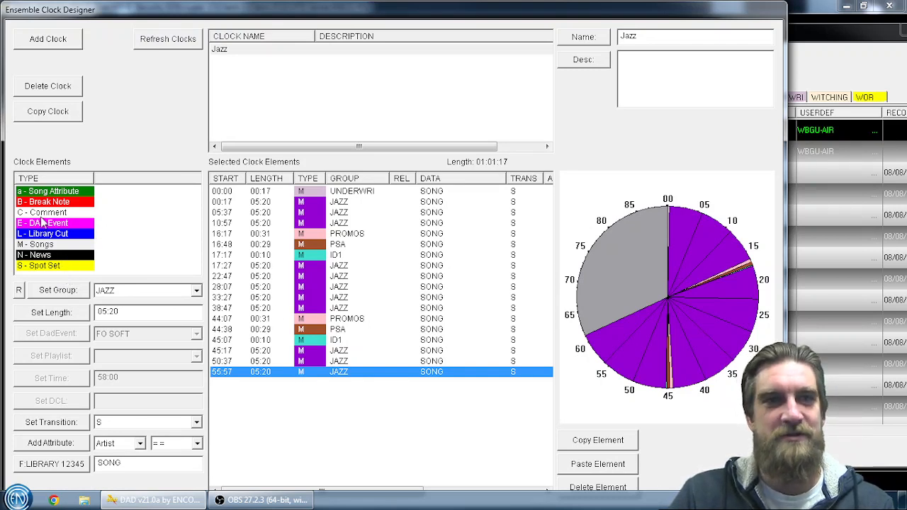
{"action": "left_click_drag", "start_coordinate": [41, 248], "coordinate": [338, 395]}
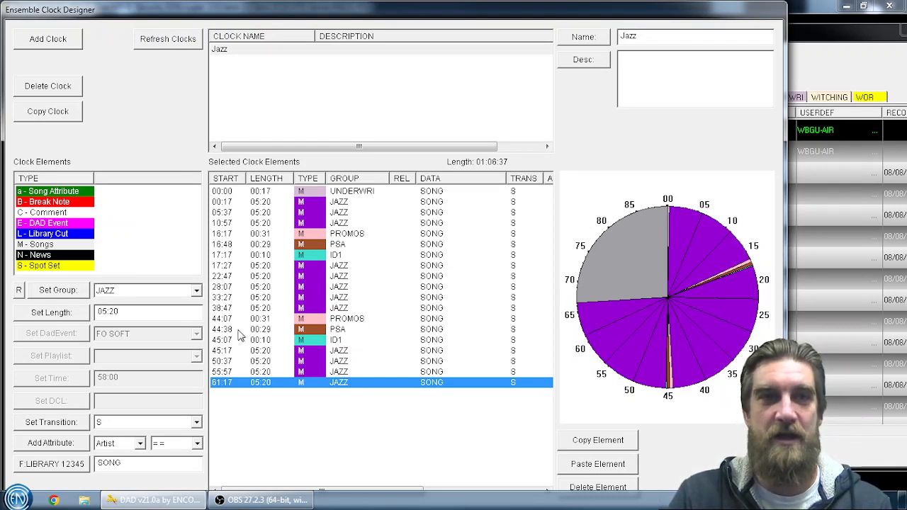
Prepare a DAD Event clock element with the FO SOFT event type and a time of 58:00.
{"action": "left_click", "coordinate": [35, 224]}
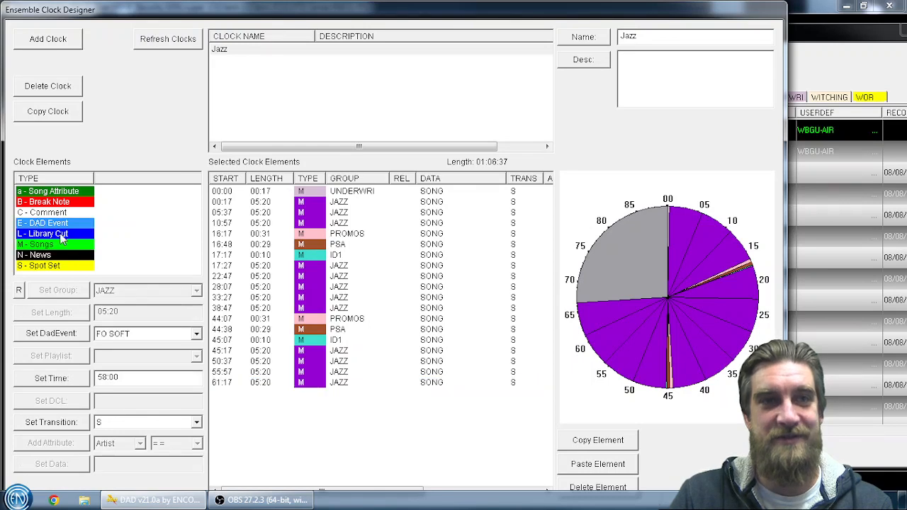
{"action": "left_click", "coordinate": [196, 333]}
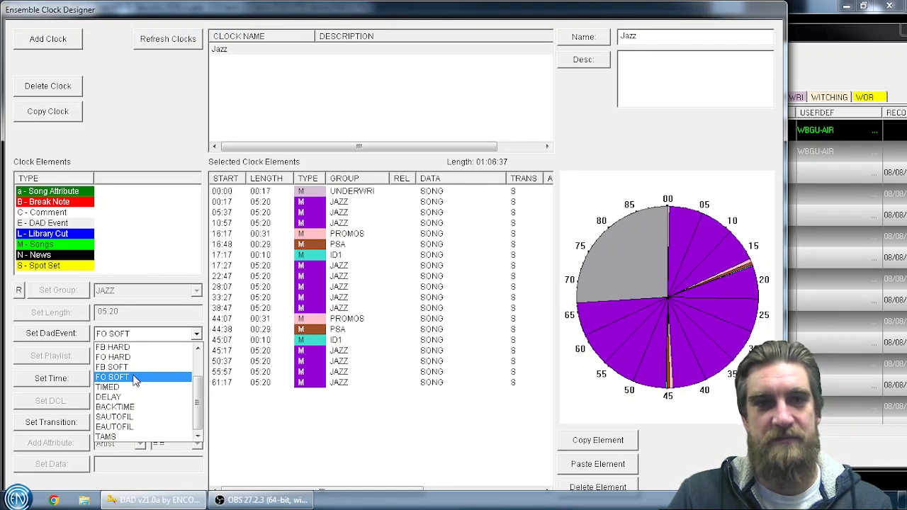
{"action": "left_click", "coordinate": [136, 379]}
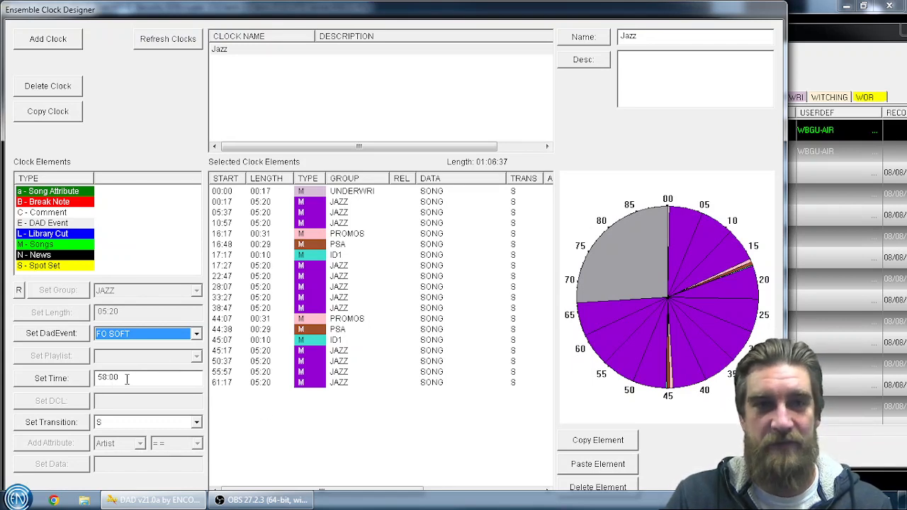
{"action": "left_click_drag", "start_coordinate": [126, 378], "coordinate": [109, 377]}
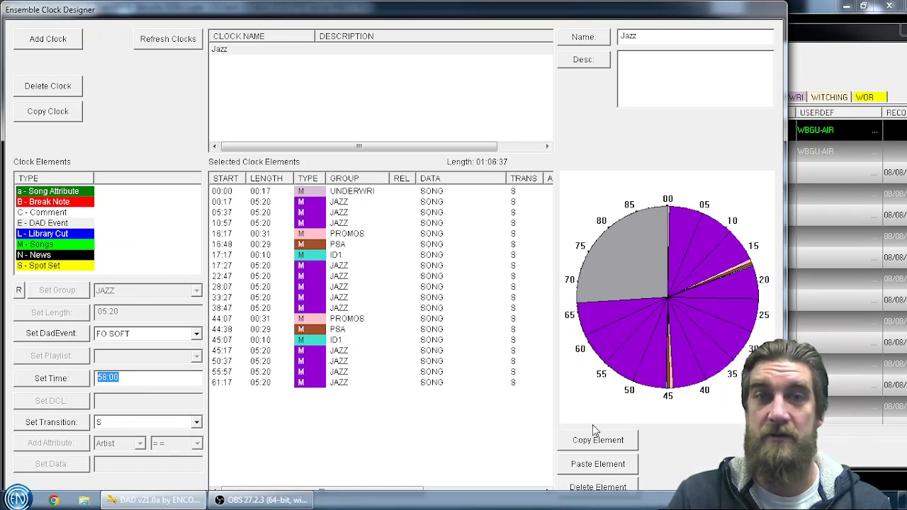
Add the FO SOFT DAD Event with time 58:00 after the last JAZZ element and select it.
{"action": "left_click", "coordinate": [353, 192]}
{"action": "left_click", "coordinate": [339, 414]}
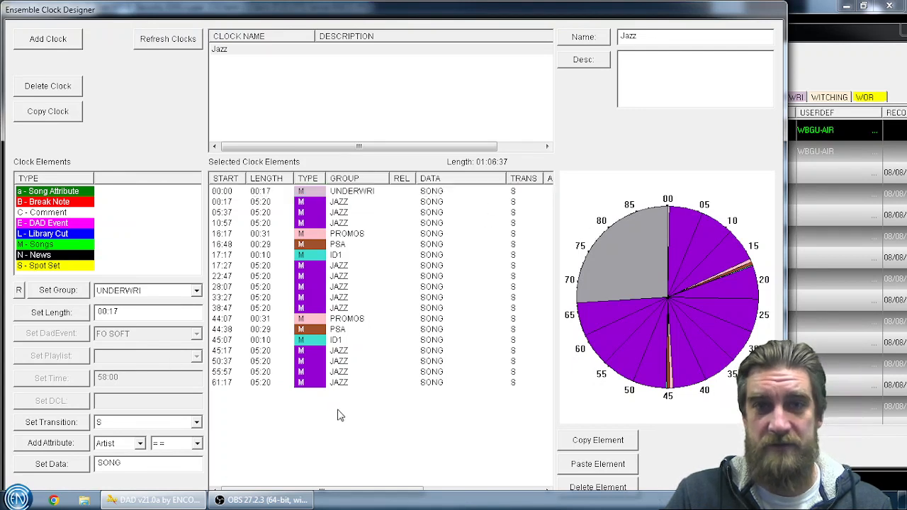
{"action": "left_click", "coordinate": [347, 383]}
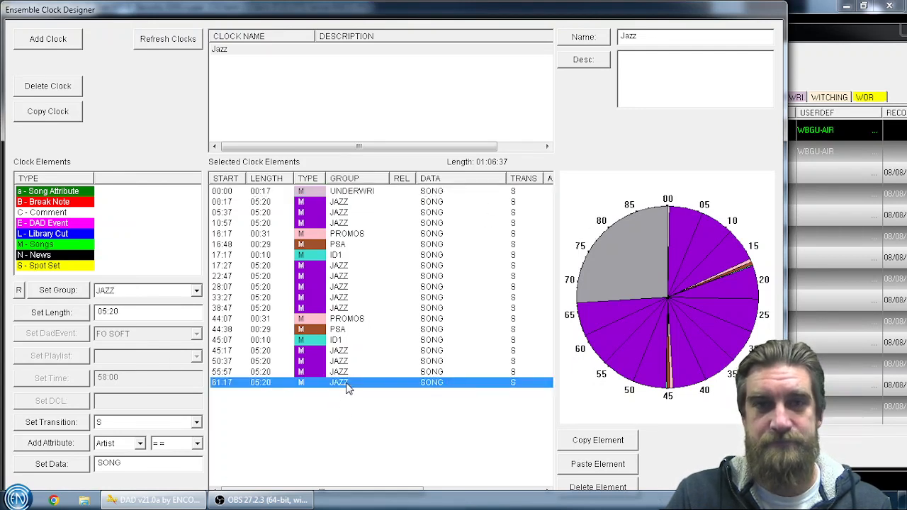
{"action": "left_click", "coordinate": [55, 224]}
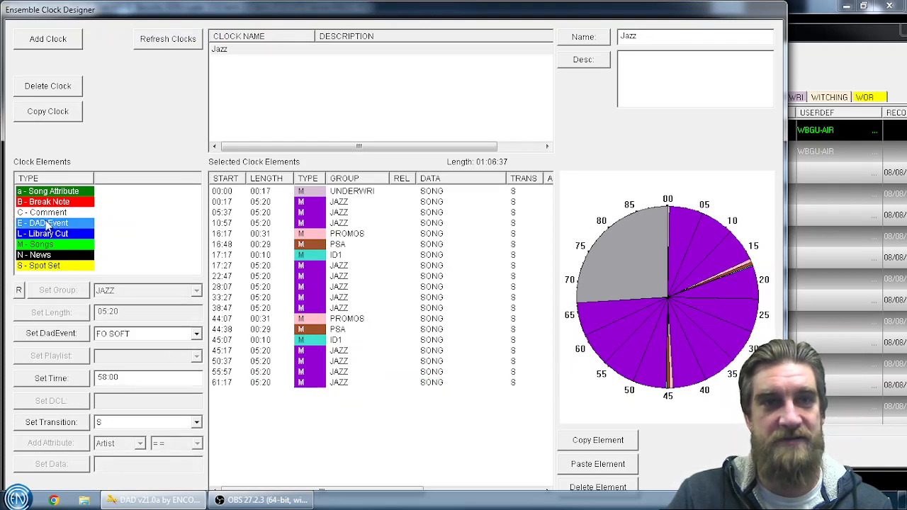
{"action": "left_click", "coordinate": [311, 423]}
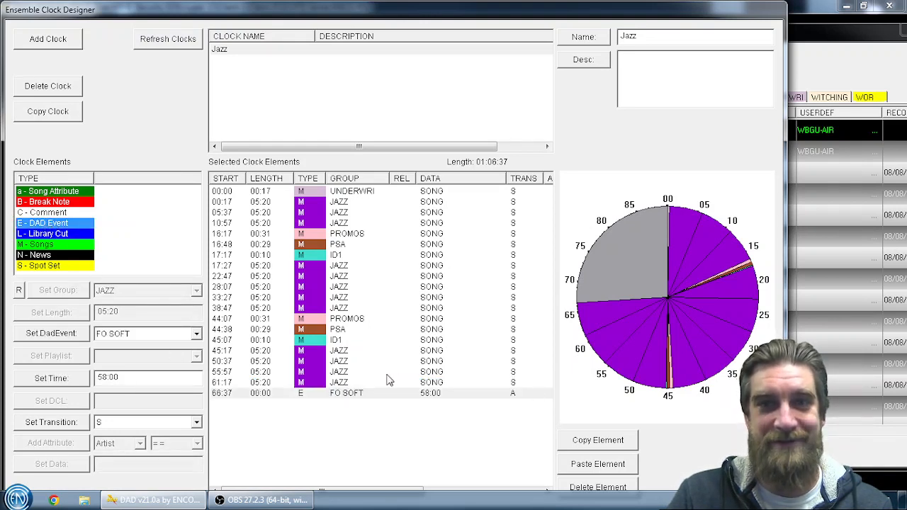
{"action": "left_click", "coordinate": [333, 394]}
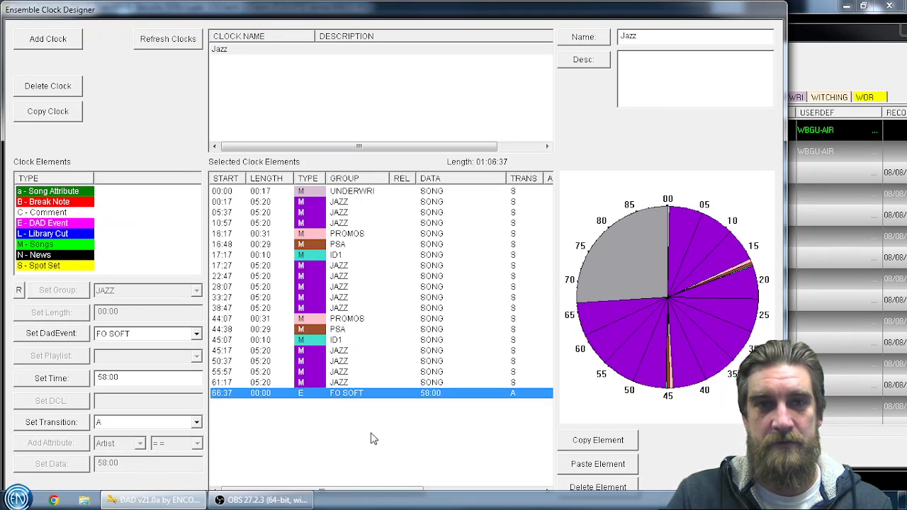